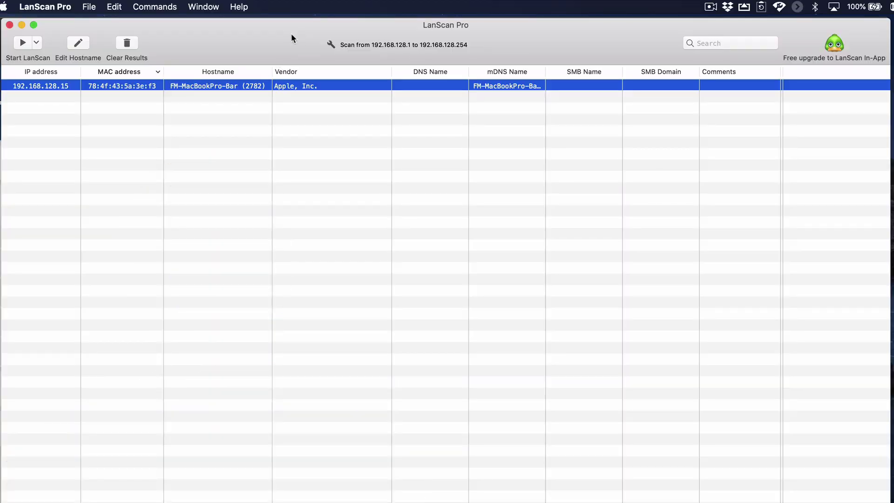
Scan the network in LanScan Pro and open 192.168.128.137 in Chrome.
{"action": "left_click", "coordinate": [22, 42]}
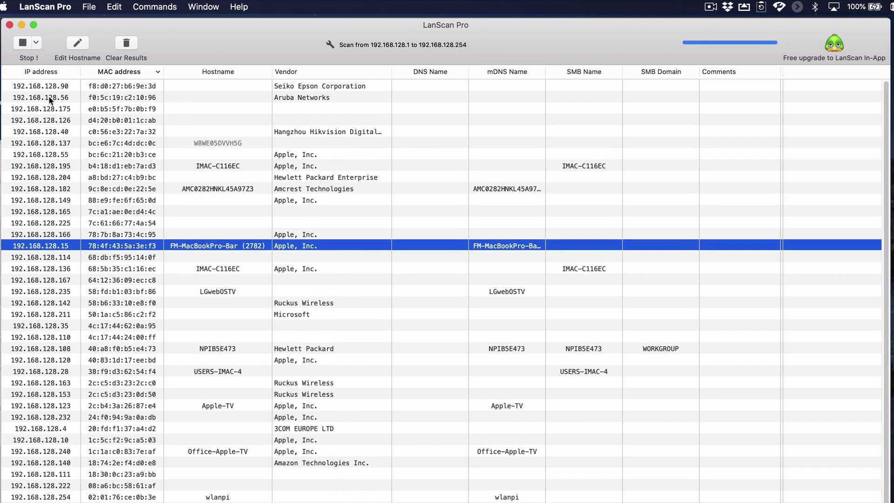
{"action": "left_click", "coordinate": [145, 144]}
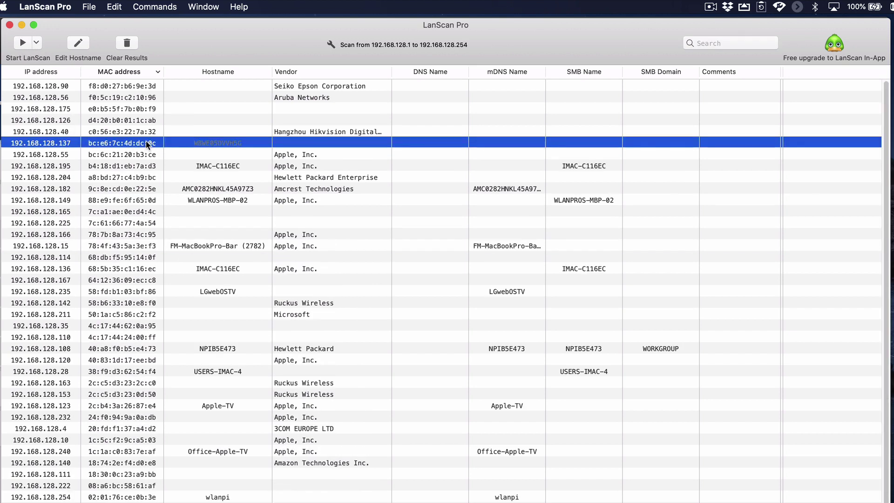
{"action": "double_click", "coordinate": [72, 145]}
{"action": "left_click", "coordinate": [277, 56]}
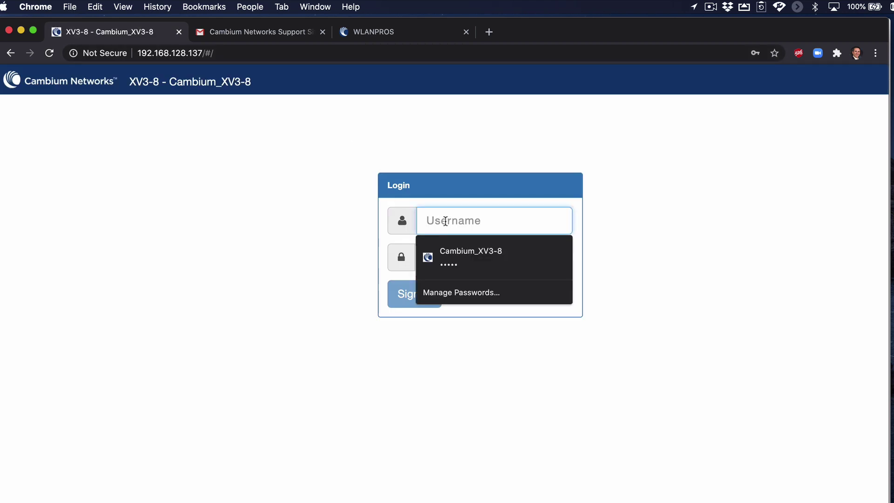
Sign in as admin with the account password and dismiss Chrome's password-check prompt.
{"action": "type", "text": "admin"}
{"action": "key", "text": "Tab"}
{"action": "type", "text": "admin"}
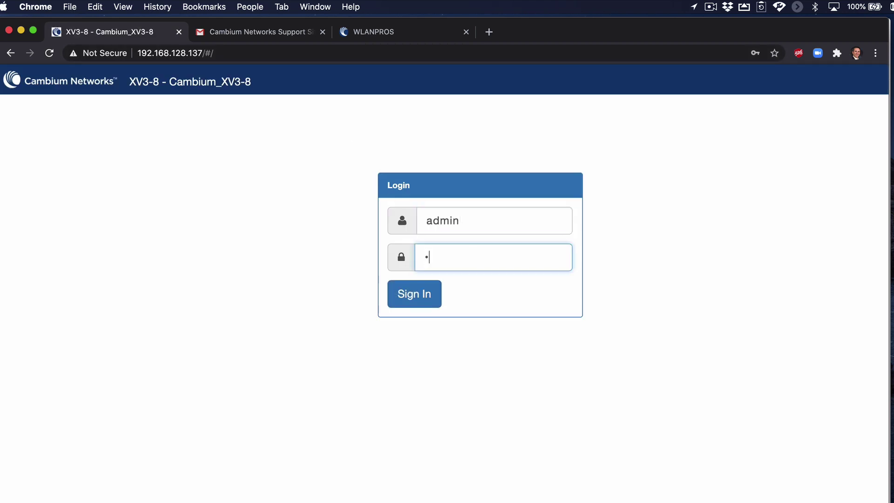
{"action": "left_click", "coordinate": [425, 293]}
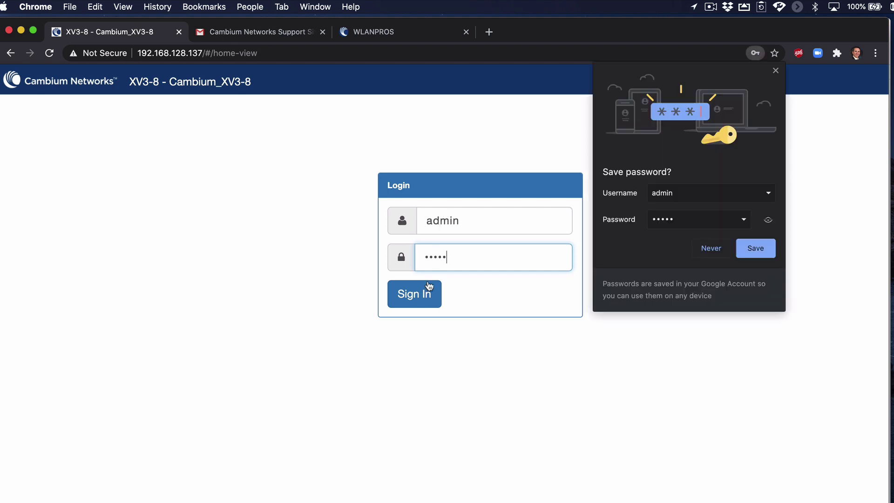
{"action": "left_click", "coordinate": [454, 226]}
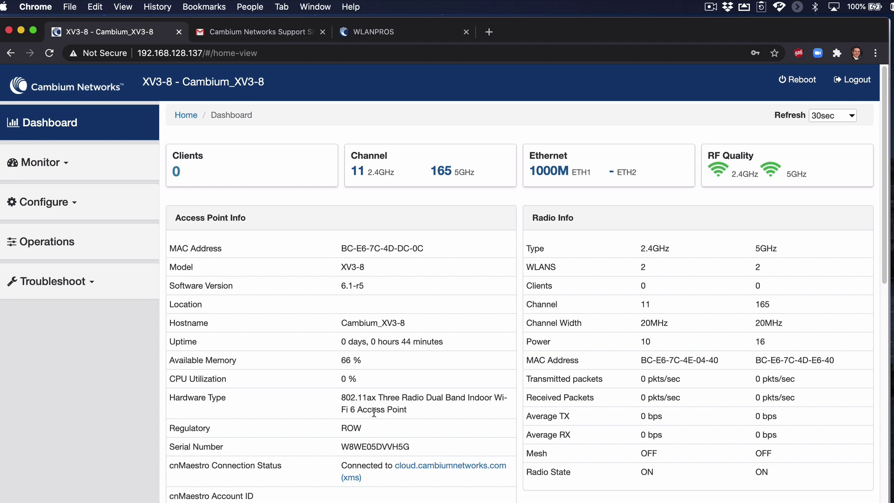
Review the dashboard, highlighting the Regulatory value ROW and scrolling through the radio info.
{"action": "left_click_drag", "start_coordinate": [364, 426], "coordinate": [341, 427]}
{"action": "scroll", "coordinate": [551, 377], "scroll_direction": "down", "scroll_amount": 10}
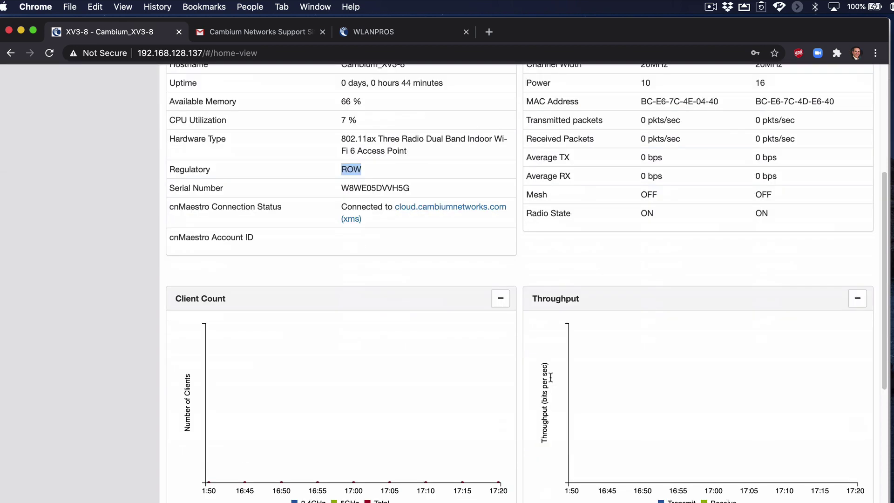
{"action": "scroll", "coordinate": [550, 377], "scroll_direction": "down", "scroll_amount": 5}
{"action": "scroll", "coordinate": [550, 376], "scroll_direction": "up", "scroll_amount": 15}
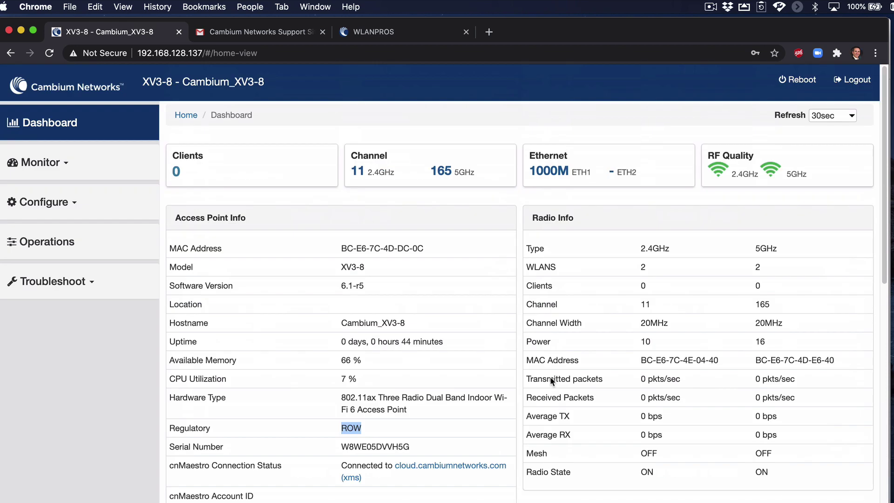
Open Monitor > System, then Monitor > Radio and scroll through the Radio 1 and Radio 2 tables.
{"action": "left_click", "coordinate": [47, 164]}
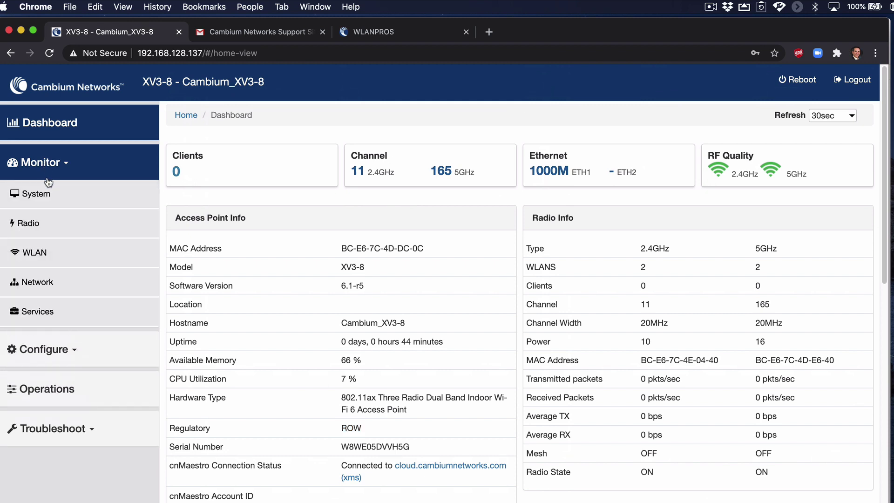
{"action": "left_click", "coordinate": [50, 195]}
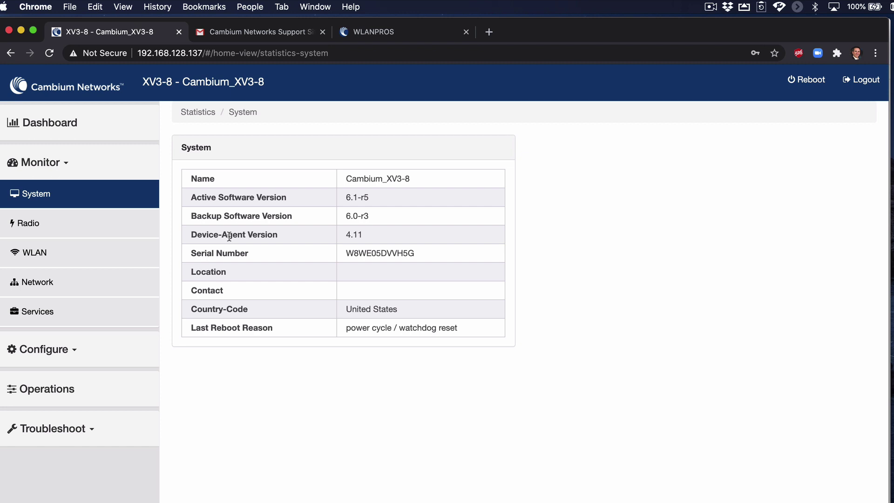
{"action": "left_click", "coordinate": [47, 228]}
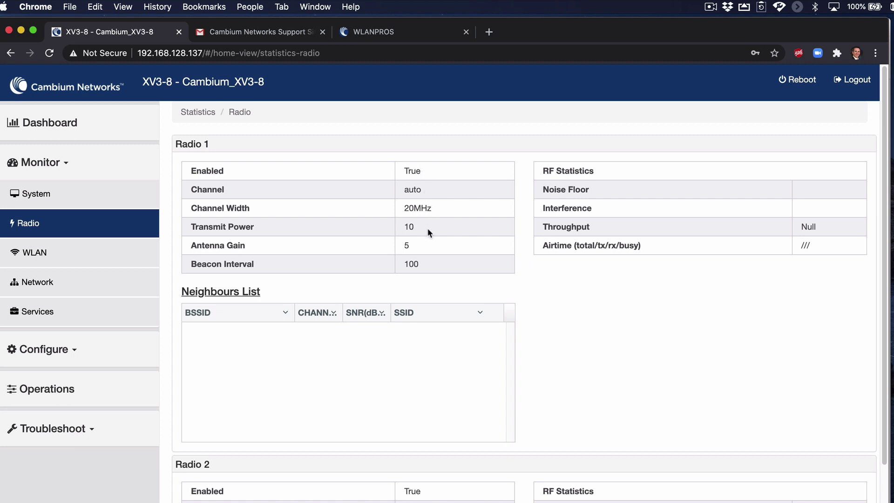
{"action": "scroll", "coordinate": [424, 237], "scroll_direction": "down", "scroll_amount": 5}
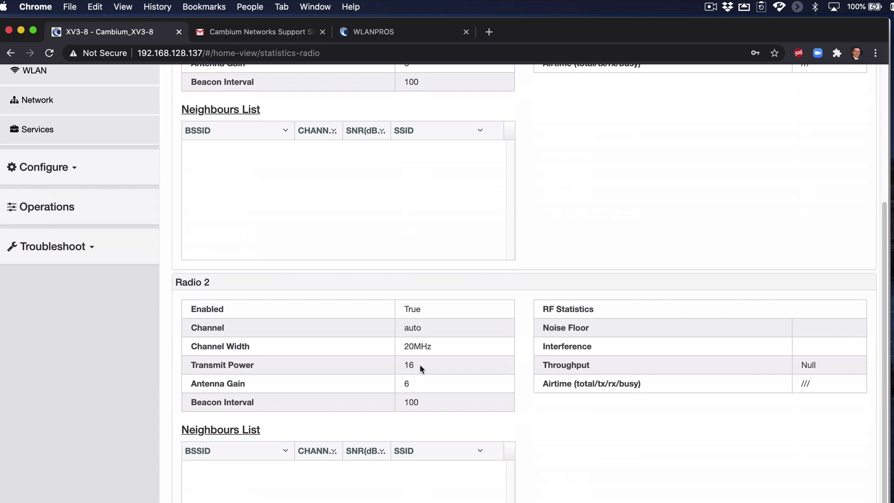
{"action": "scroll", "coordinate": [421, 369], "scroll_direction": "up", "scroll_amount": 2}
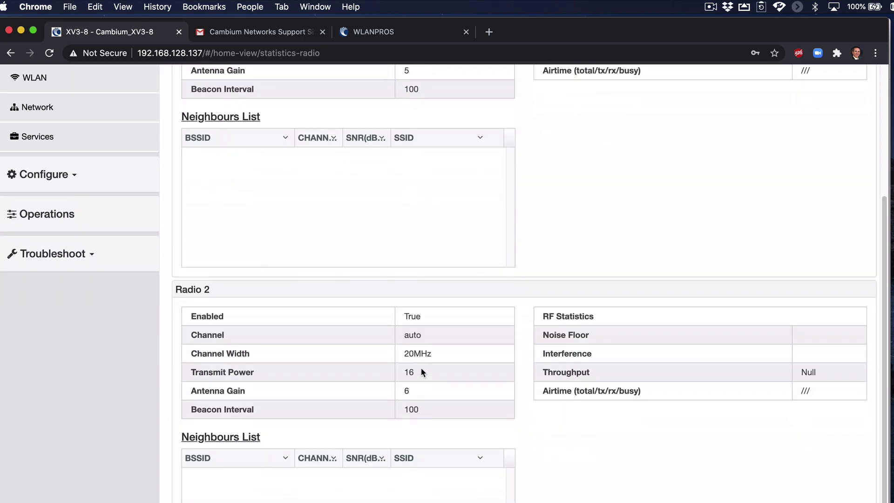
{"action": "scroll", "coordinate": [133, 265], "scroll_direction": "up", "scroll_amount": 5}
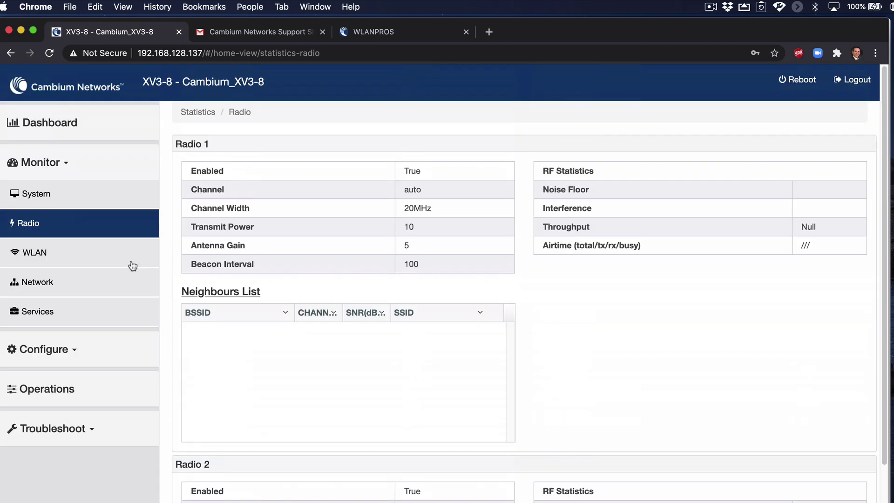
View the WLAN statistics with wlan2 and wlan3 expanded.
{"action": "left_click", "coordinate": [92, 259]}
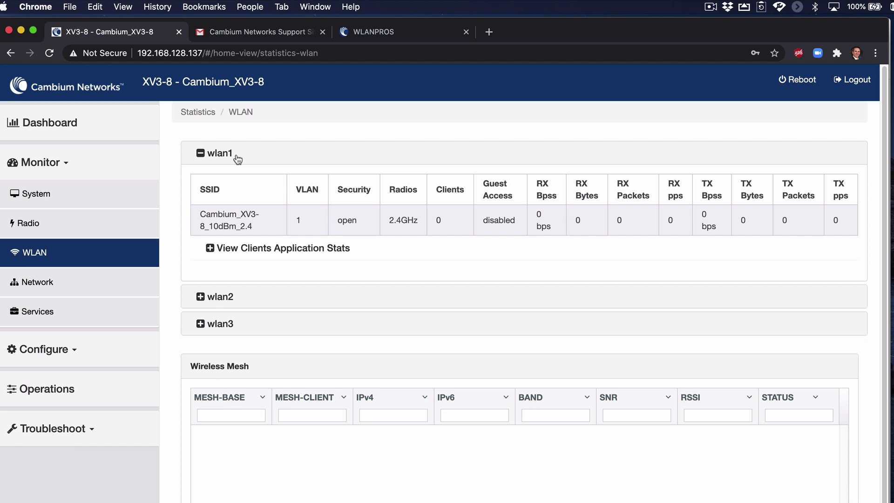
{"action": "left_click", "coordinate": [200, 296]}
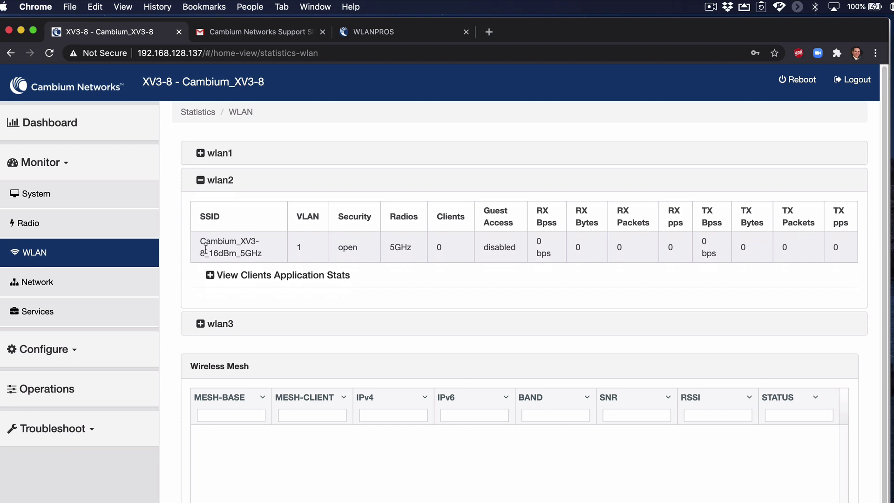
{"action": "left_click", "coordinate": [201, 324]}
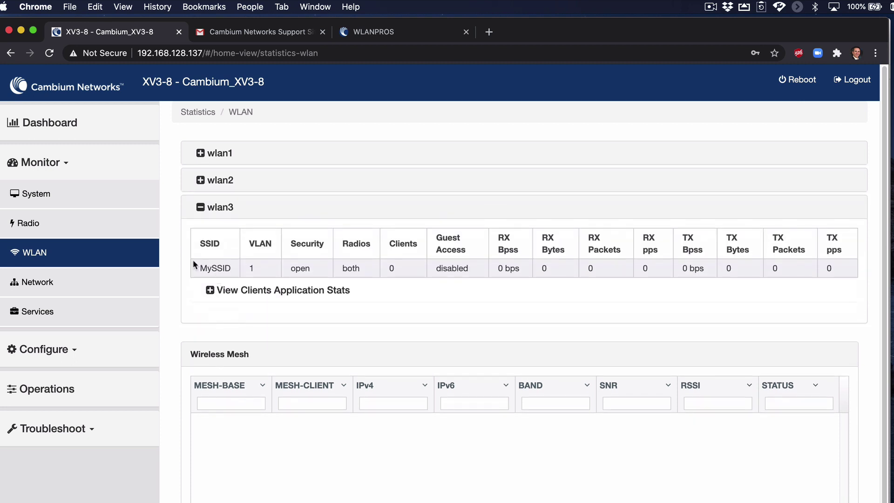
Browse the Network statistics tabs (IPv4, routing, Ethernet, tunnel, PPPoE, DHCP), then view Services.
{"action": "left_click", "coordinate": [73, 282]}
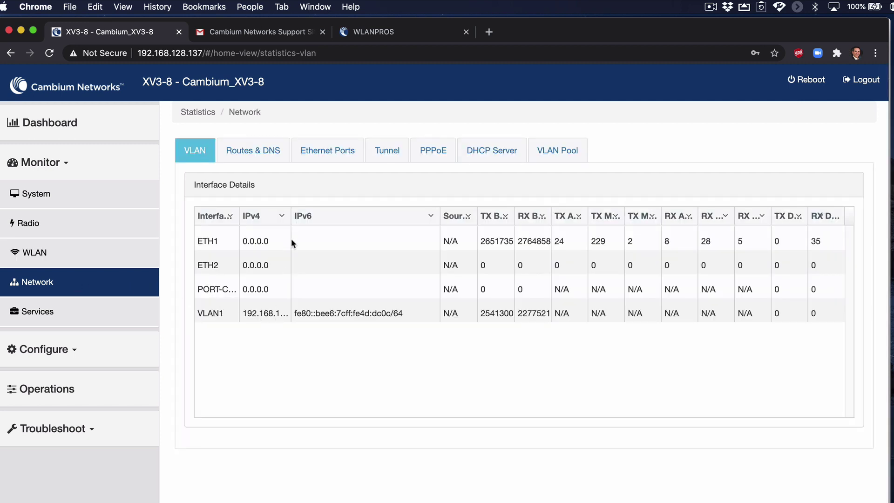
{"action": "left_click_drag", "start_coordinate": [292, 215], "coordinate": [314, 215]}
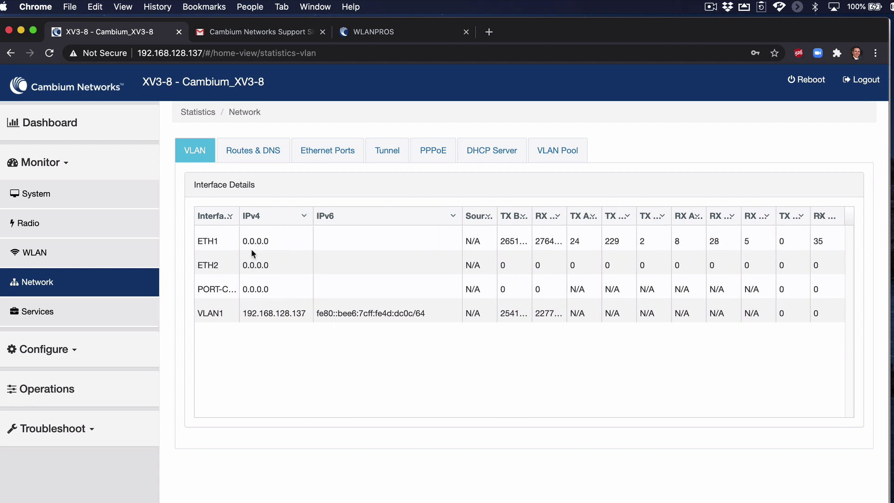
{"action": "left_click", "coordinate": [259, 150]}
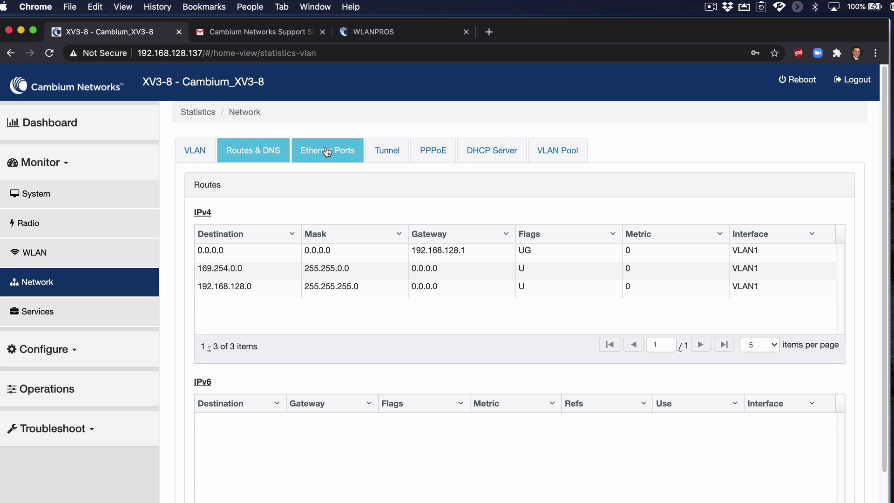
{"action": "left_click", "coordinate": [329, 152]}
{"action": "left_click", "coordinate": [392, 152]}
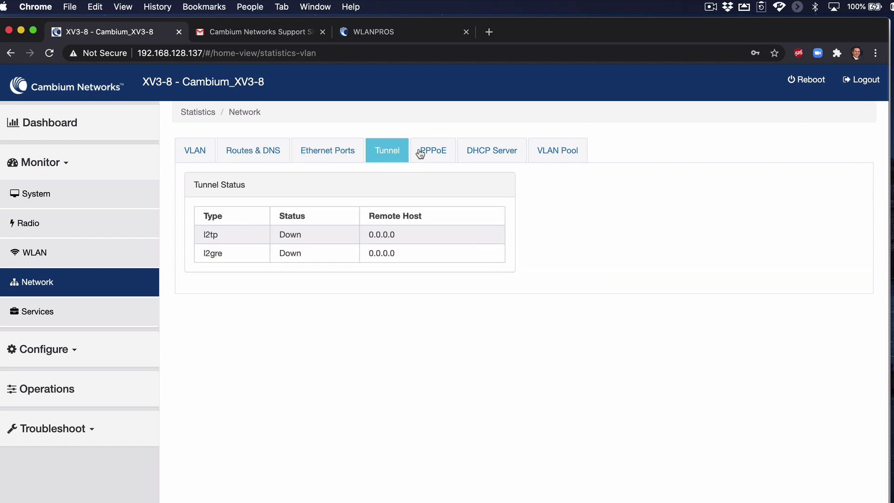
{"action": "left_click", "coordinate": [443, 145]}
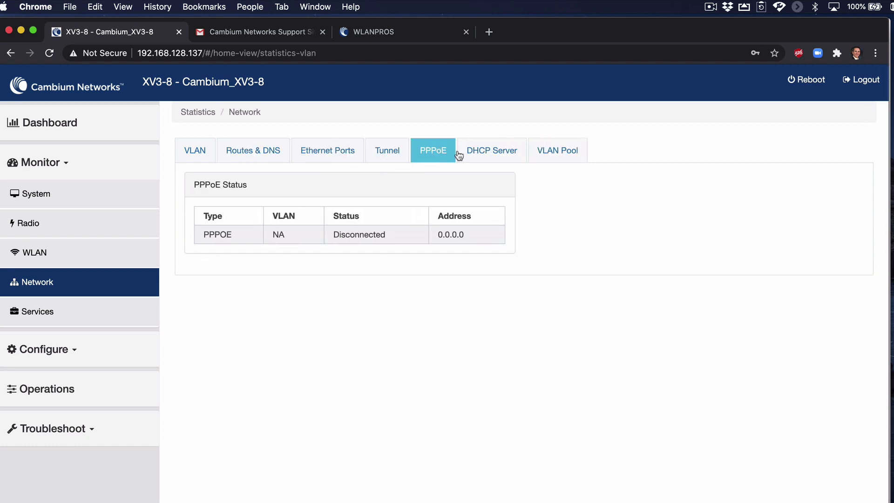
{"action": "left_click", "coordinate": [480, 155]}
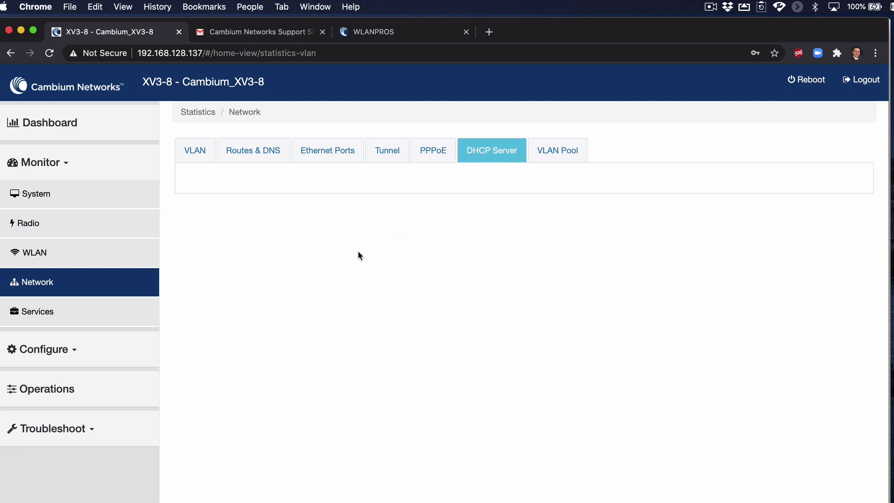
{"action": "left_click", "coordinate": [41, 312]}
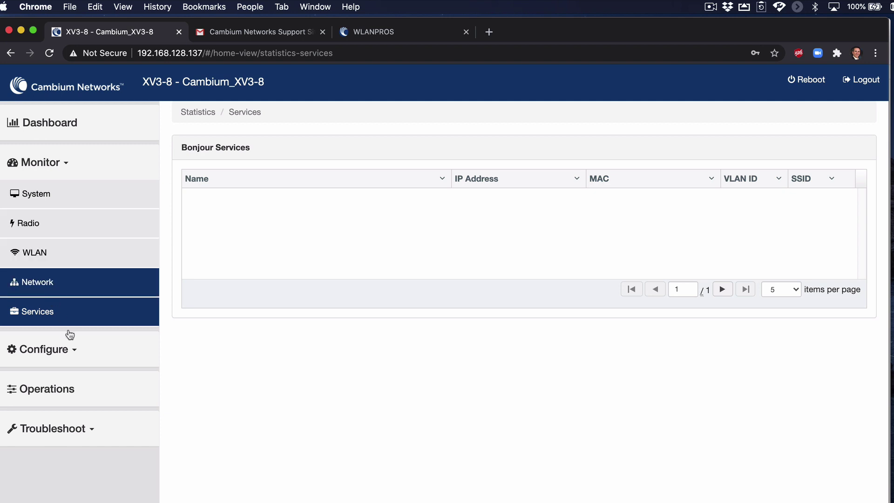
Open Configure > System and check the Country-Code list, leaving it at United States.
{"action": "left_click", "coordinate": [79, 354]}
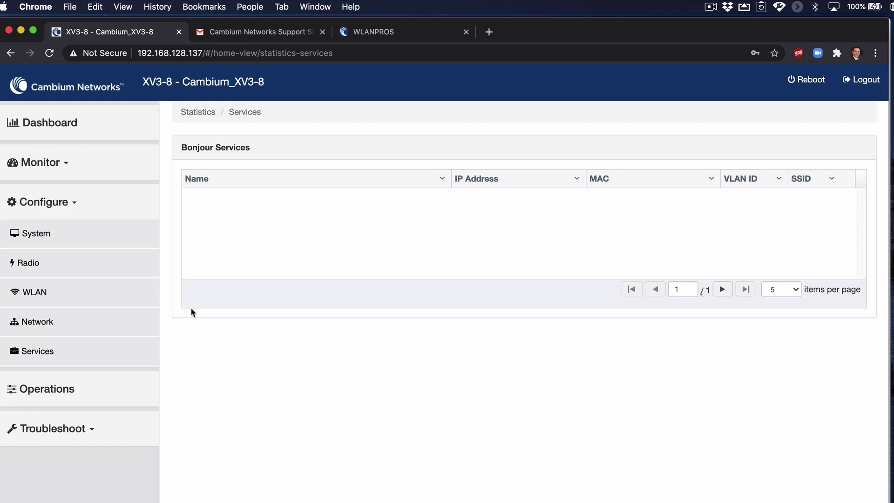
{"action": "left_click", "coordinate": [68, 238]}
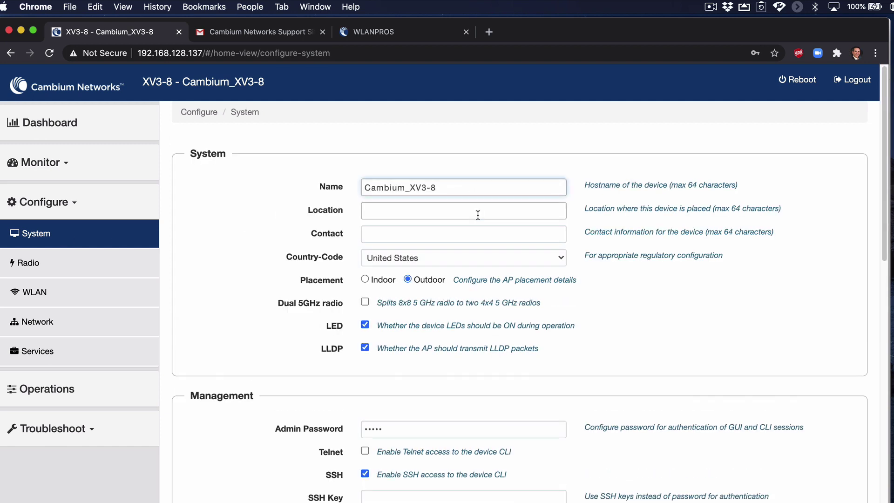
{"action": "scroll", "coordinate": [478, 215], "scroll_direction": "down", "scroll_amount": 1}
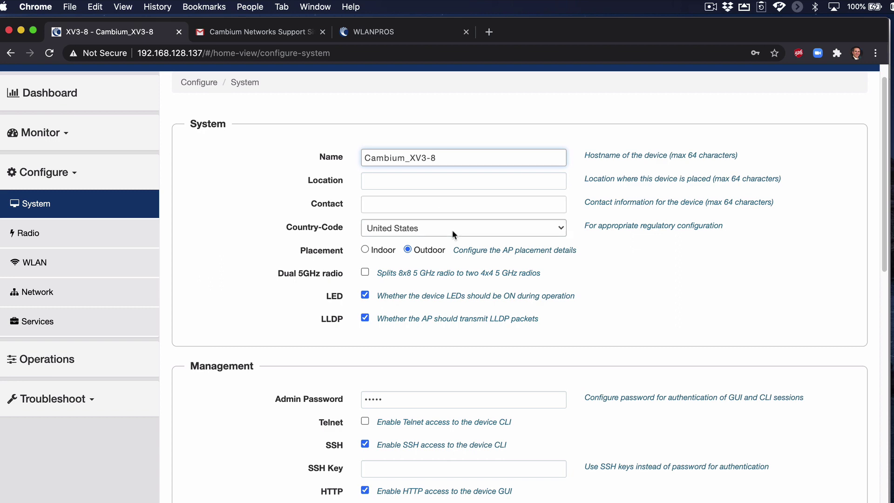
{"action": "left_click", "coordinate": [452, 230]}
{"action": "scroll", "coordinate": [452, 233], "scroll_direction": "up", "scroll_amount": 20}
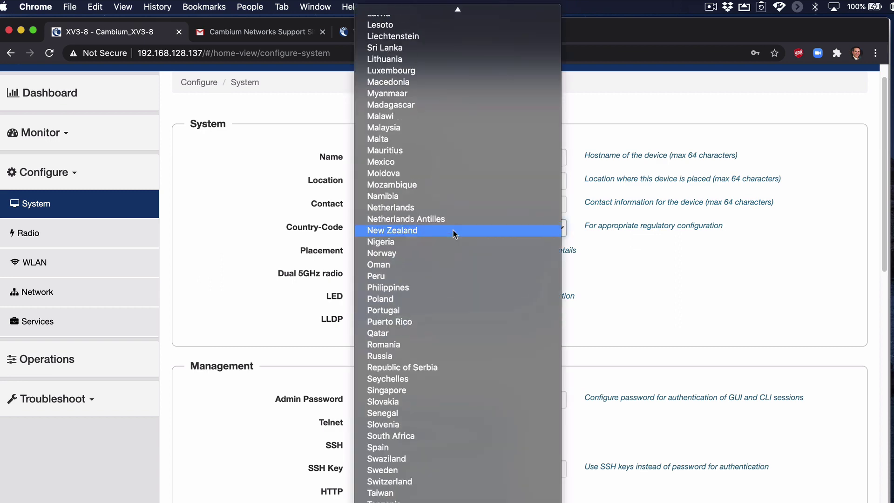
{"action": "scroll", "coordinate": [453, 233], "scroll_direction": "down", "scroll_amount": 15}
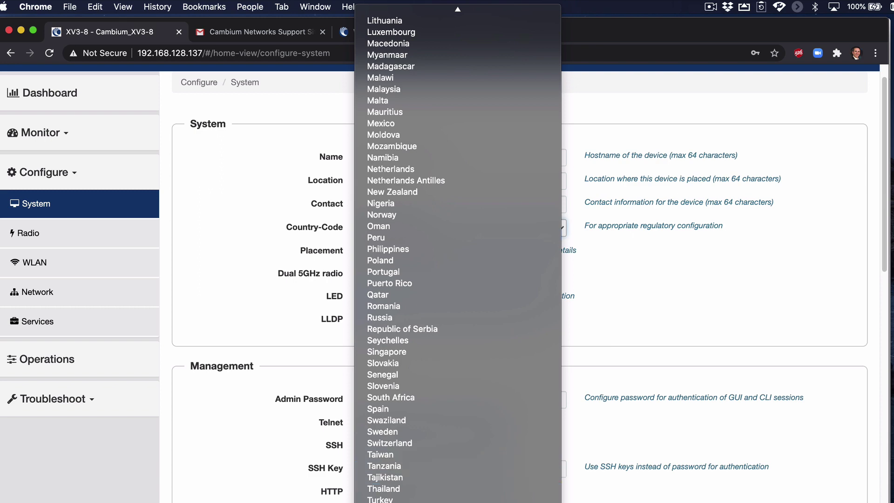
{"action": "key", "text": "Escape"}
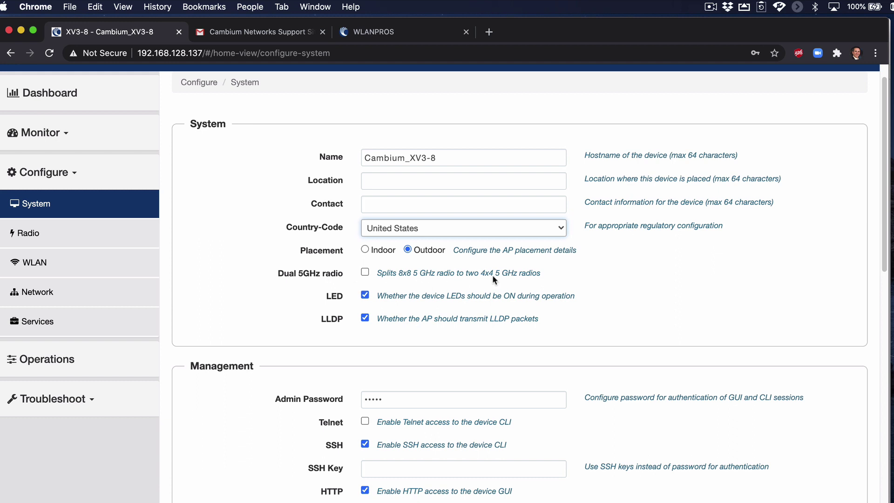
Tick Dual 5GHz radio, read its reboot warning about splitting the 8x8 radio, and cancel.
{"action": "left_click", "coordinate": [364, 272]}
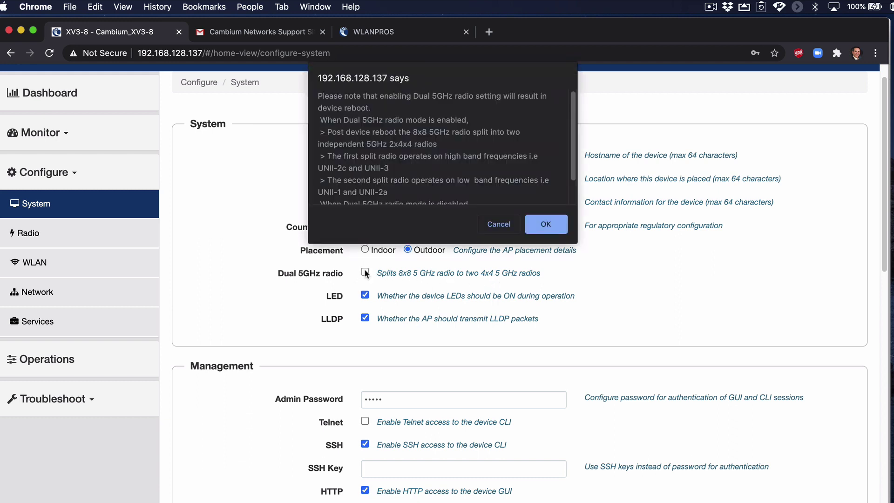
{"action": "scroll", "coordinate": [482, 170], "scroll_direction": "down", "scroll_amount": 2}
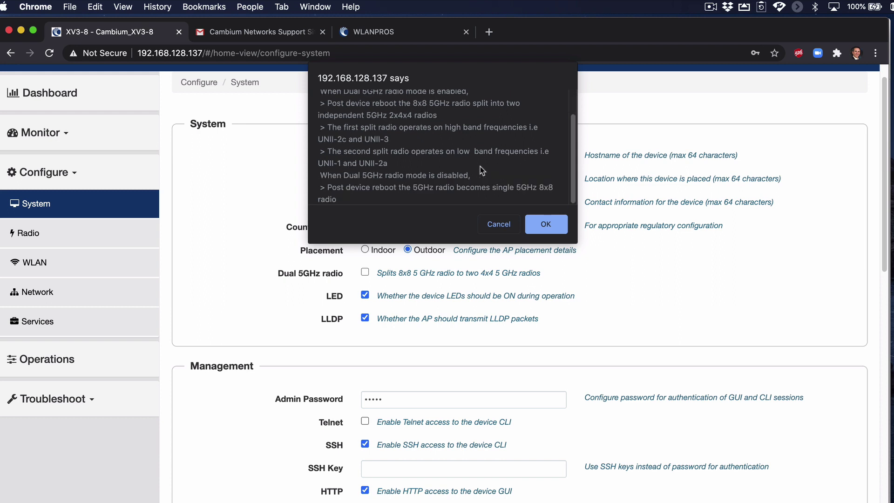
{"action": "scroll", "coordinate": [480, 166], "scroll_direction": "up", "scroll_amount": 2}
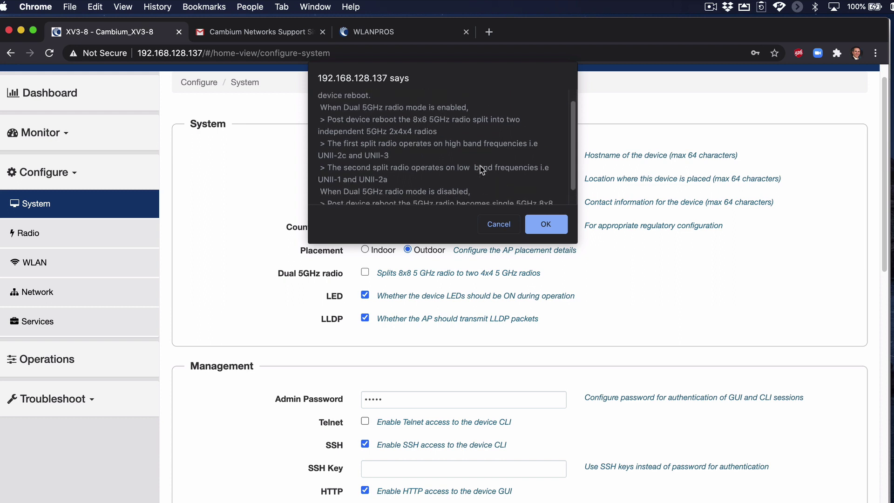
{"action": "scroll", "coordinate": [480, 166], "scroll_direction": "down", "scroll_amount": 2}
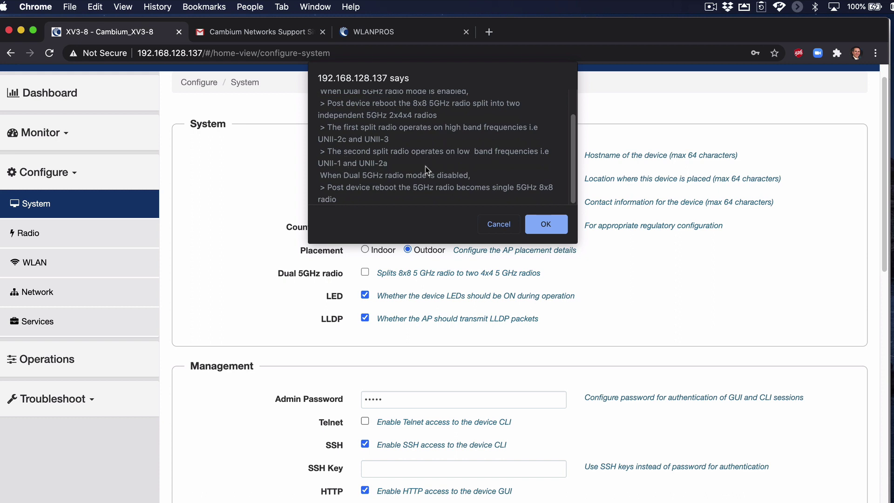
{"action": "left_click", "coordinate": [499, 224]}
Turn the Dual 5GHz radio option back off, dismissing the warning.
{"action": "scroll", "coordinate": [451, 245], "scroll_direction": "down", "scroll_amount": 2}
{"action": "left_click", "coordinate": [365, 220]}
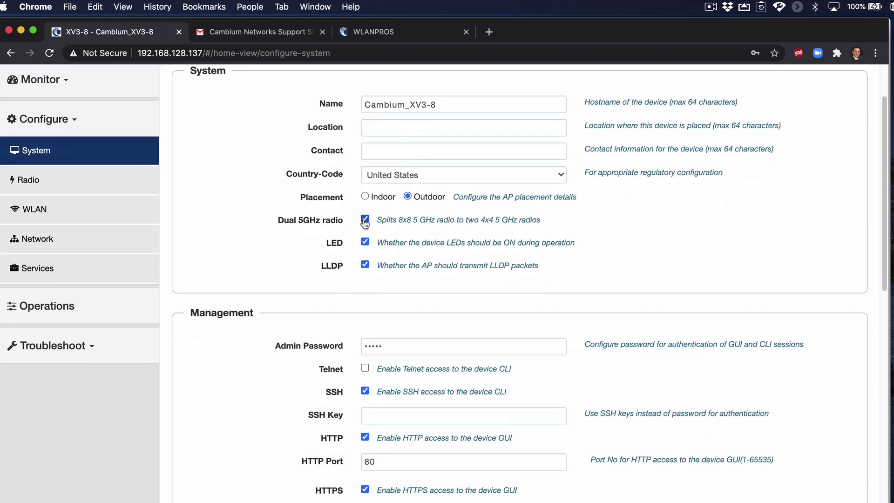
{"action": "left_click", "coordinate": [547, 224]}
Scroll through the remaining System settings and go to Configure > Radio.
{"action": "scroll", "coordinate": [417, 245], "scroll_direction": "down", "scroll_amount": 3}
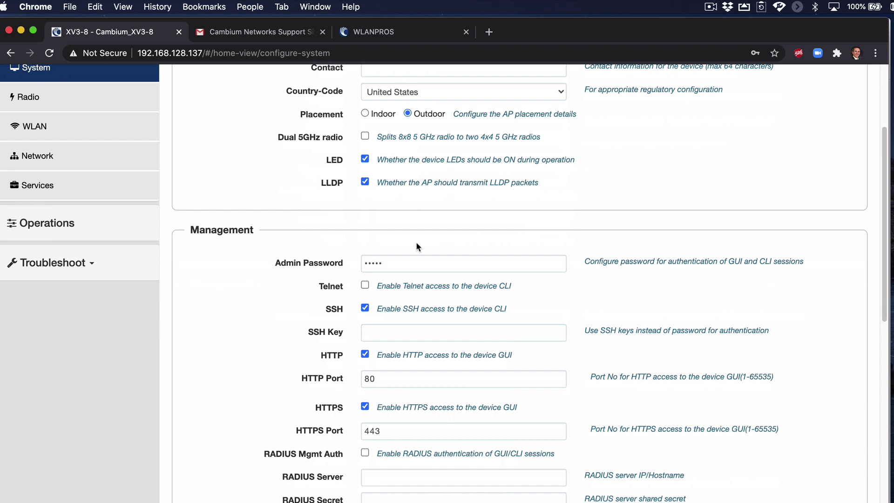
{"action": "scroll", "coordinate": [406, 231], "scroll_direction": "down", "scroll_amount": 5}
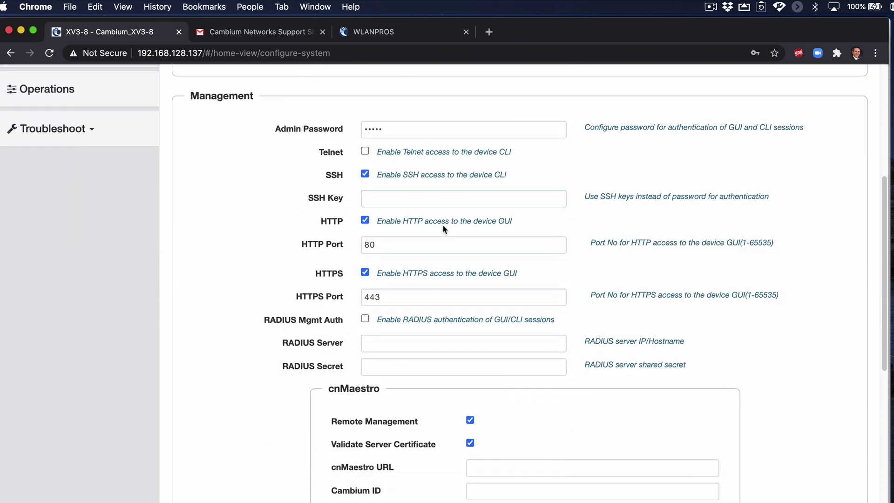
{"action": "scroll", "coordinate": [576, 266], "scroll_direction": "down", "scroll_amount": 2}
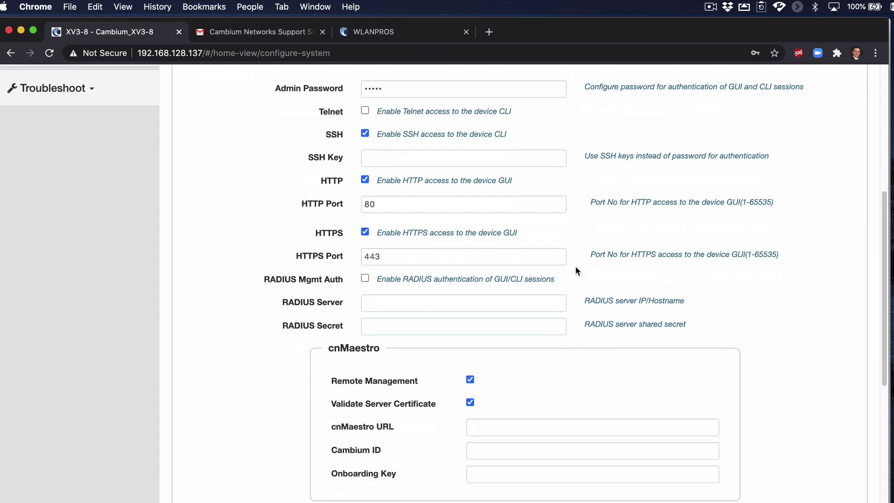
{"action": "scroll", "coordinate": [574, 266], "scroll_direction": "down", "scroll_amount": 6}
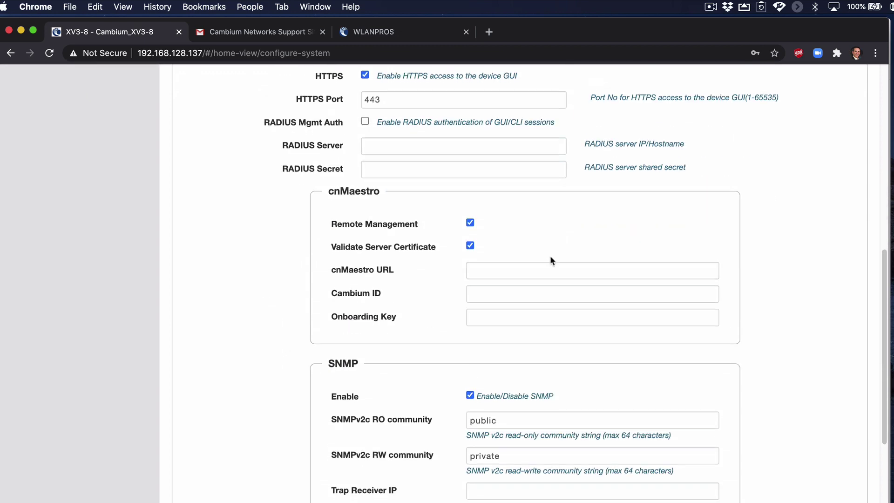
{"action": "scroll", "coordinate": [551, 259], "scroll_direction": "down", "scroll_amount": 4}
{"action": "scroll", "coordinate": [550, 259], "scroll_direction": "down", "scroll_amount": 12}
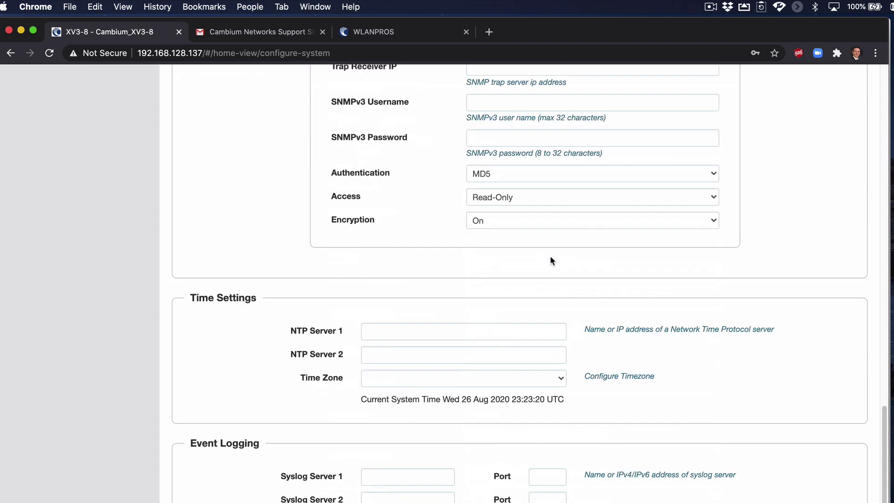
{"action": "scroll", "coordinate": [551, 257], "scroll_direction": "up", "scroll_amount": 20}
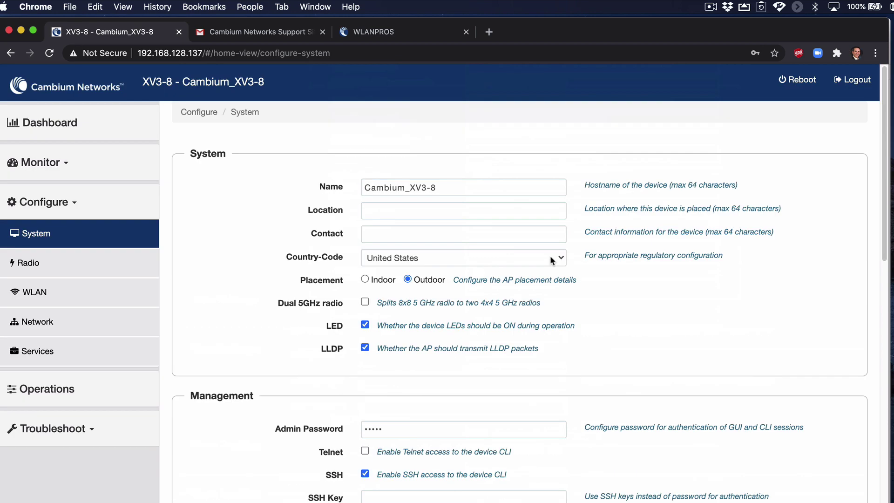
{"action": "left_click", "coordinate": [58, 272]}
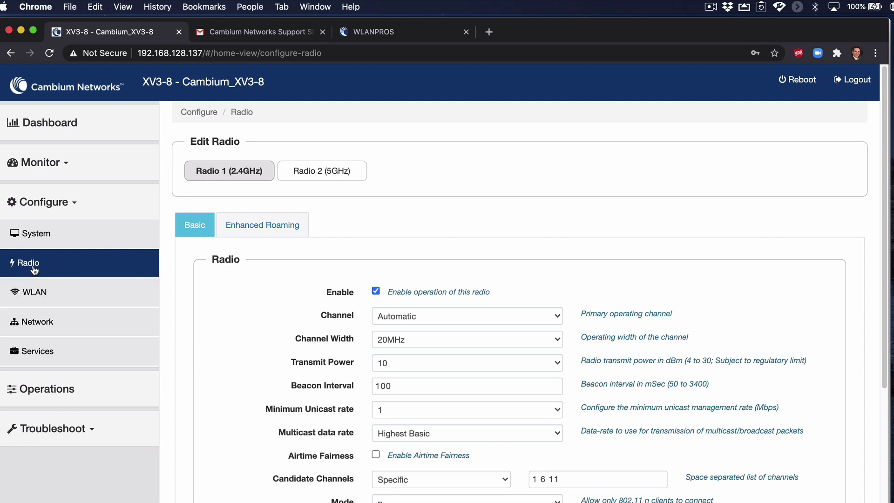
{"action": "left_click", "coordinate": [50, 203]}
{"action": "scroll", "coordinate": [473, 289], "scroll_direction": "down", "scroll_amount": 2}
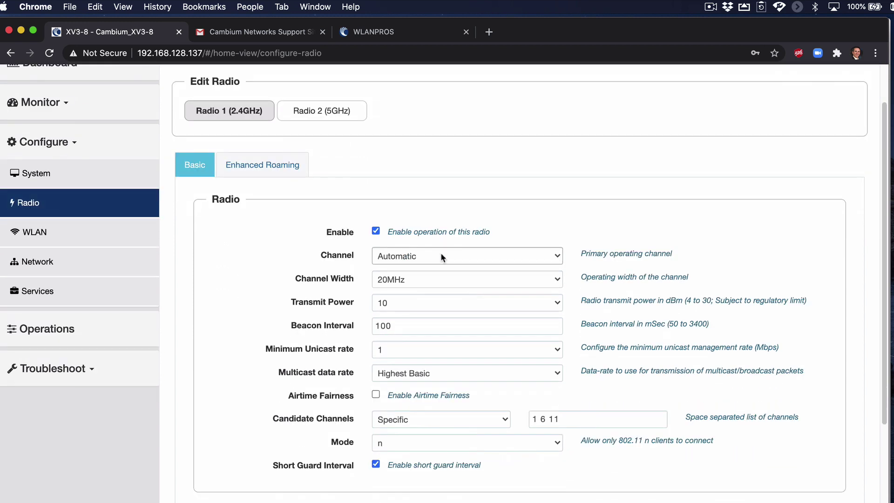
{"action": "left_click", "coordinate": [441, 258]}
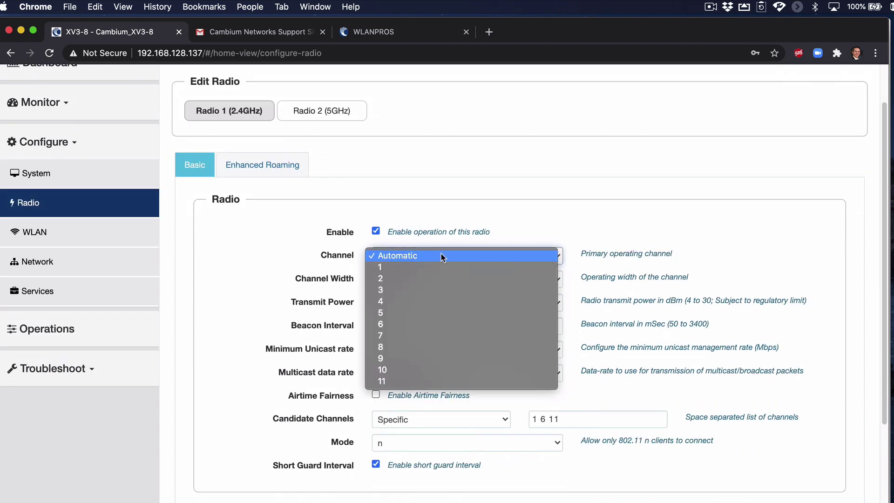
{"action": "left_click", "coordinate": [441, 256]}
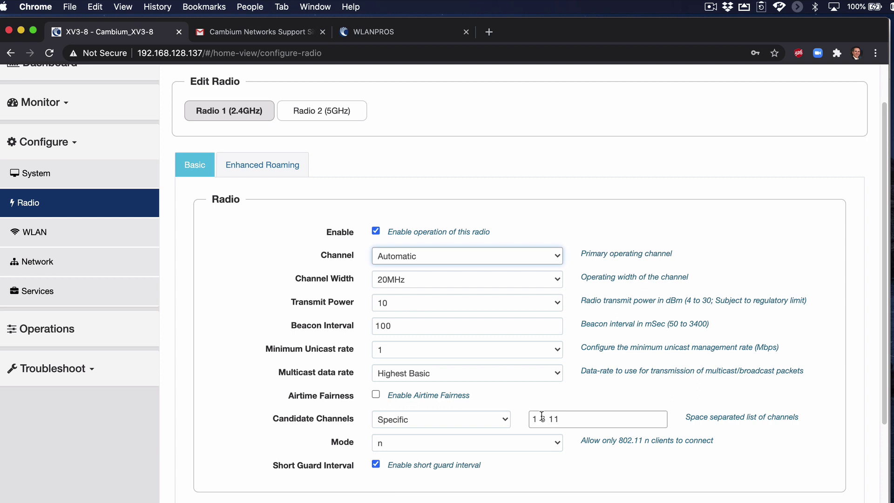
{"action": "left_click", "coordinate": [492, 256]}
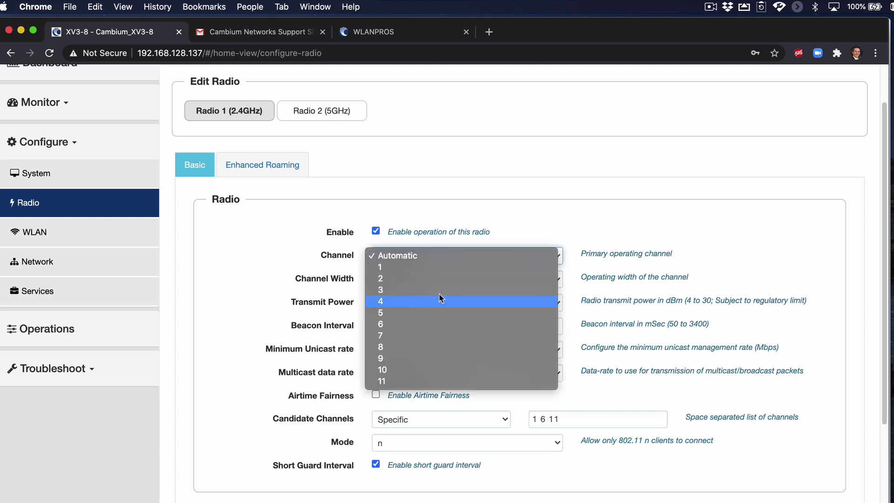
{"action": "left_click", "coordinate": [485, 212]}
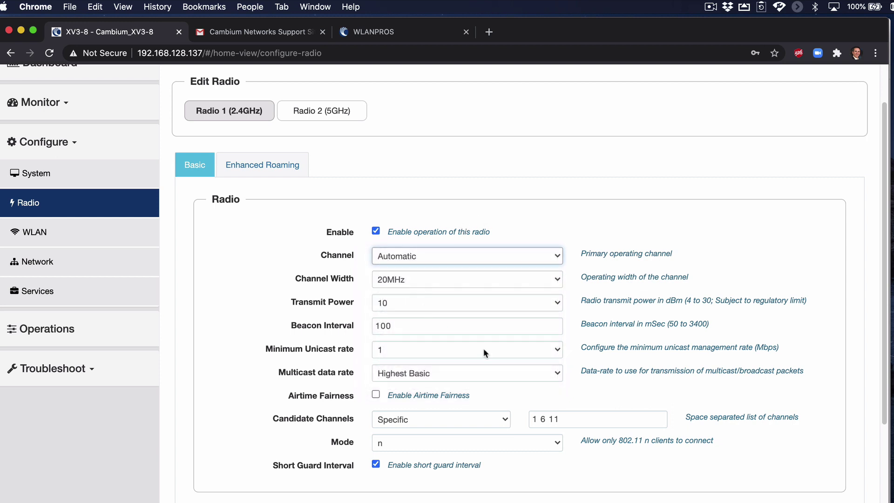
{"action": "left_click", "coordinate": [427, 285]}
{"action": "left_click", "coordinate": [429, 280]}
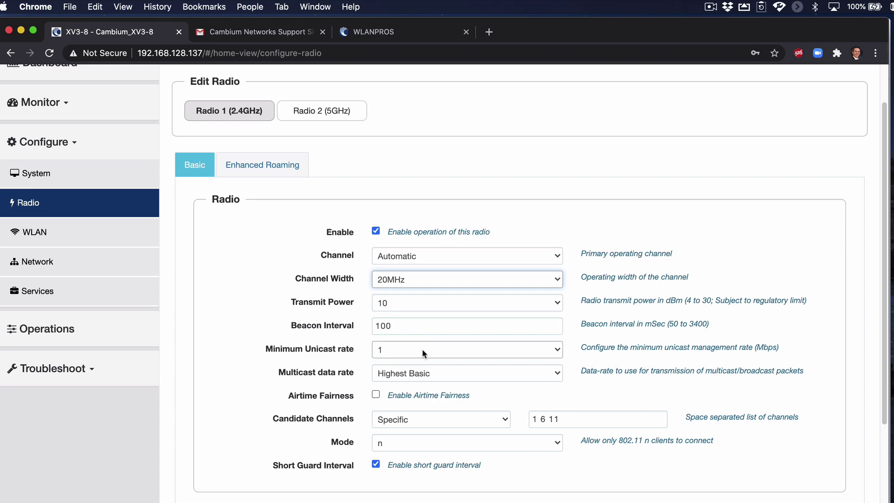
{"action": "scroll", "coordinate": [435, 378], "scroll_direction": "down", "scroll_amount": 3}
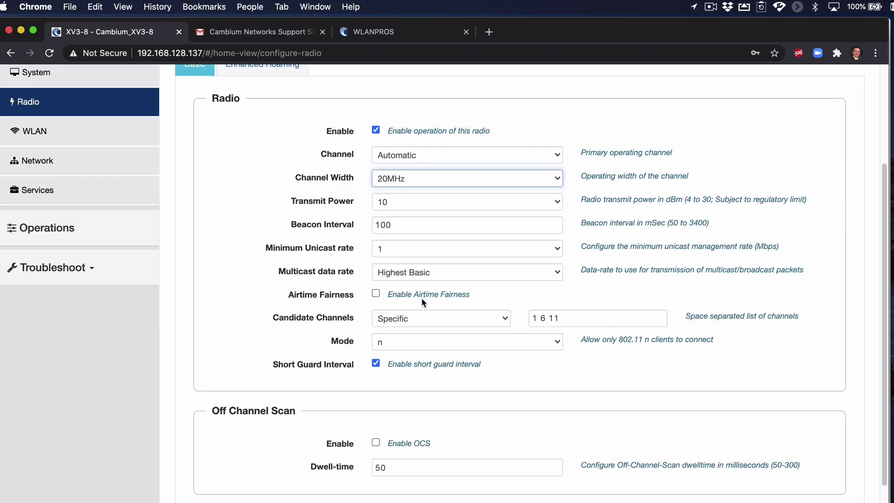
{"action": "left_click", "coordinate": [557, 342]}
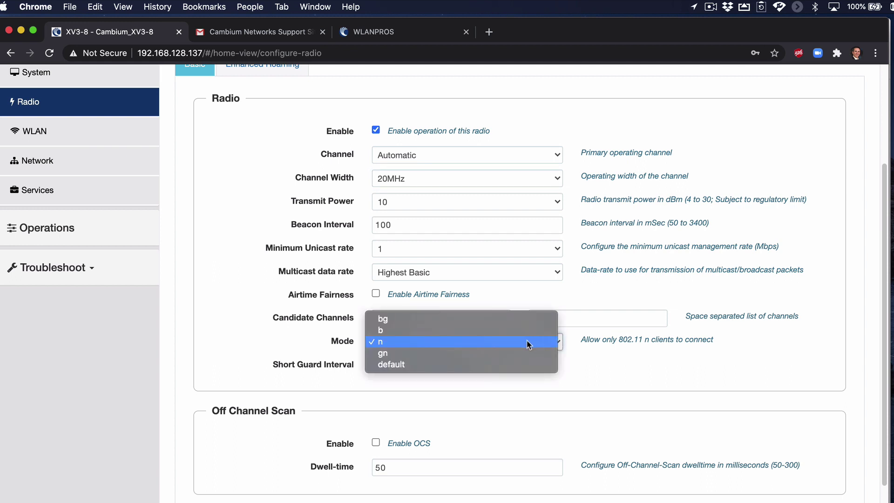
{"action": "left_click", "coordinate": [393, 344]}
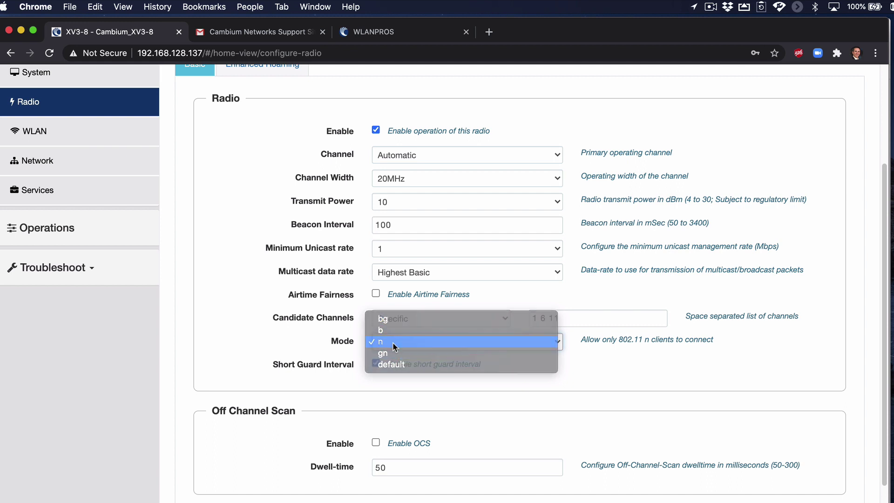
Set the 2.4GHz radio's Auto RF Channel Selection Mode to Channel-Utilization.
{"action": "scroll", "coordinate": [502, 361], "scroll_direction": "down", "scroll_amount": 3}
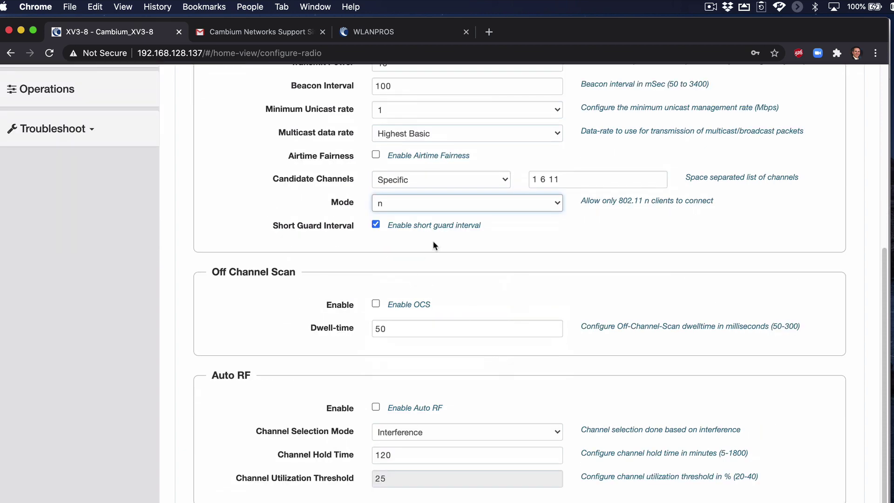
{"action": "scroll", "coordinate": [513, 286], "scroll_direction": "down", "scroll_amount": 2}
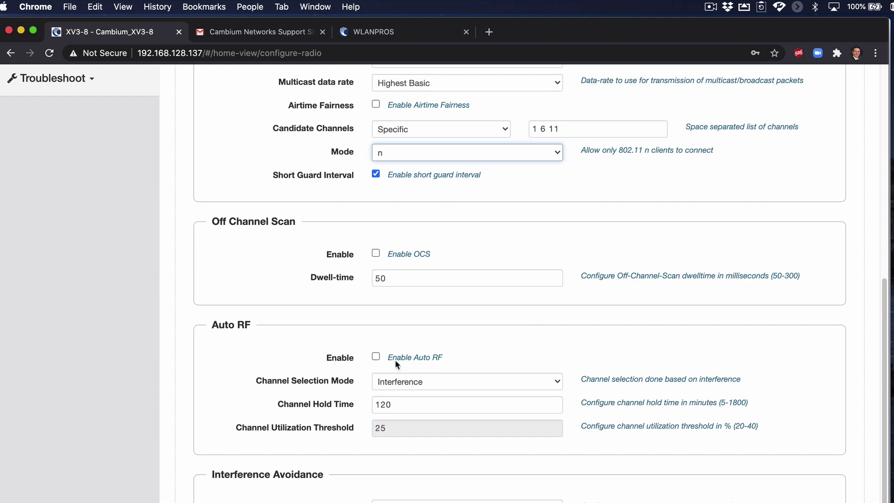
{"action": "left_click", "coordinate": [442, 379]}
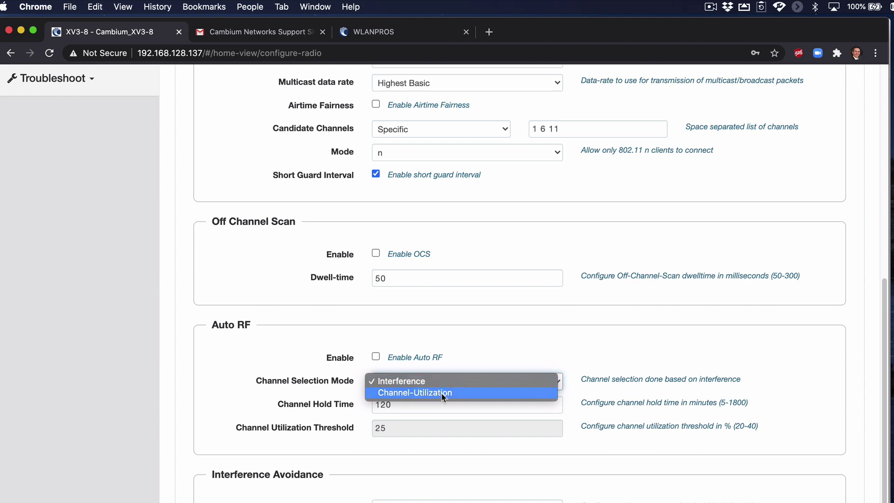
{"action": "left_click", "coordinate": [442, 393]}
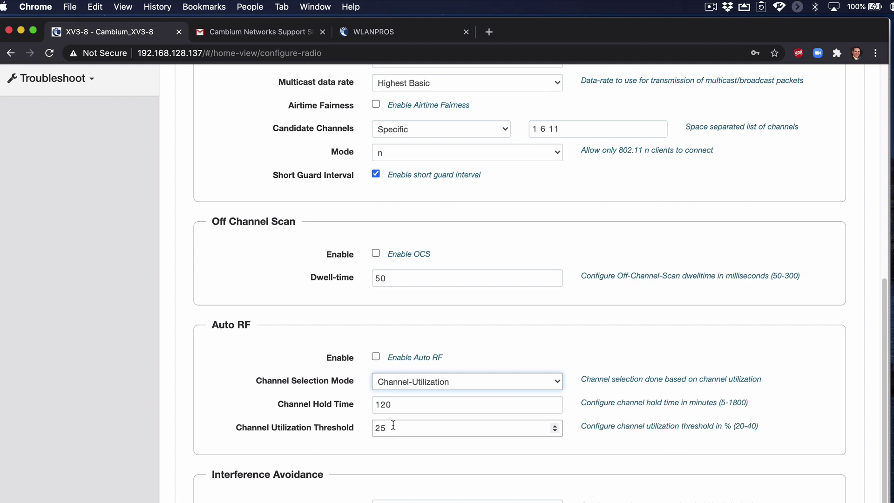
{"action": "key", "text": "Tab"}
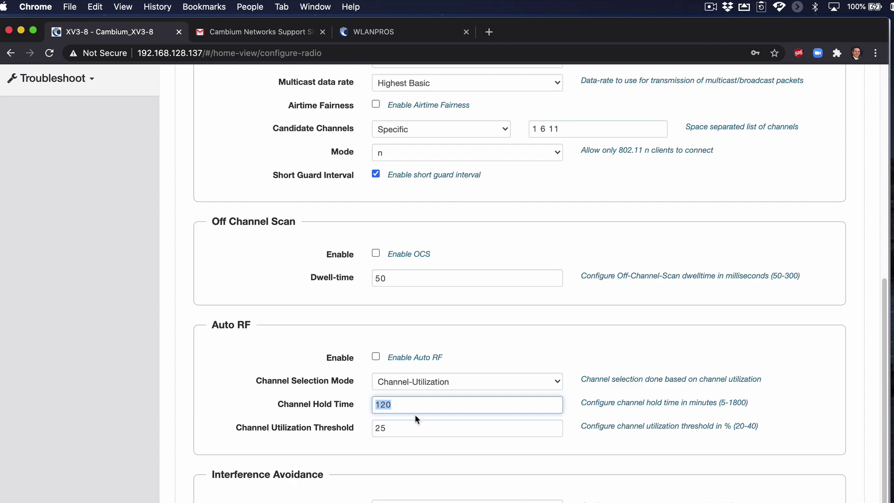
{"action": "scroll", "coordinate": [415, 415], "scroll_direction": "up", "scroll_amount": 8}
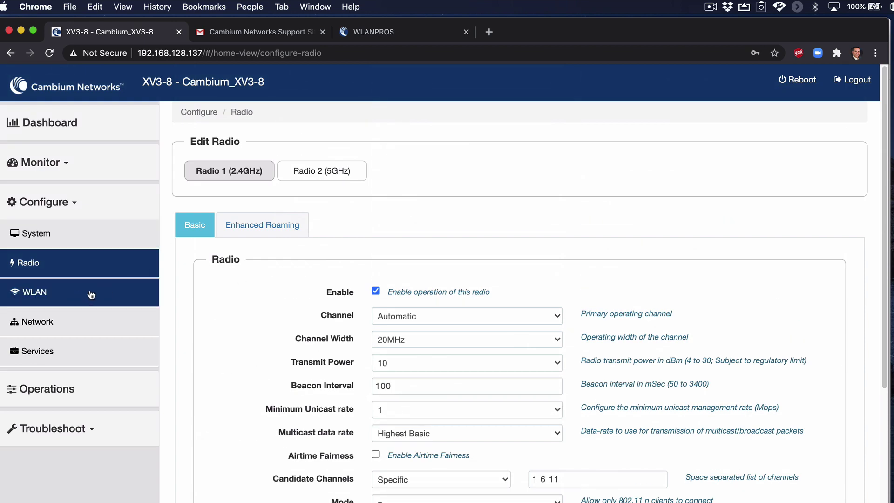
{"action": "left_click", "coordinate": [324, 174]}
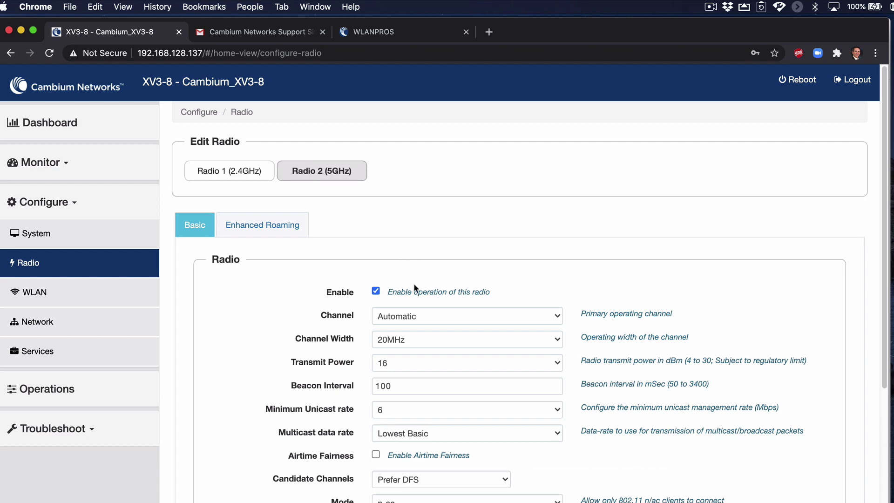
{"action": "scroll", "coordinate": [414, 283], "scroll_direction": "down", "scroll_amount": 3}
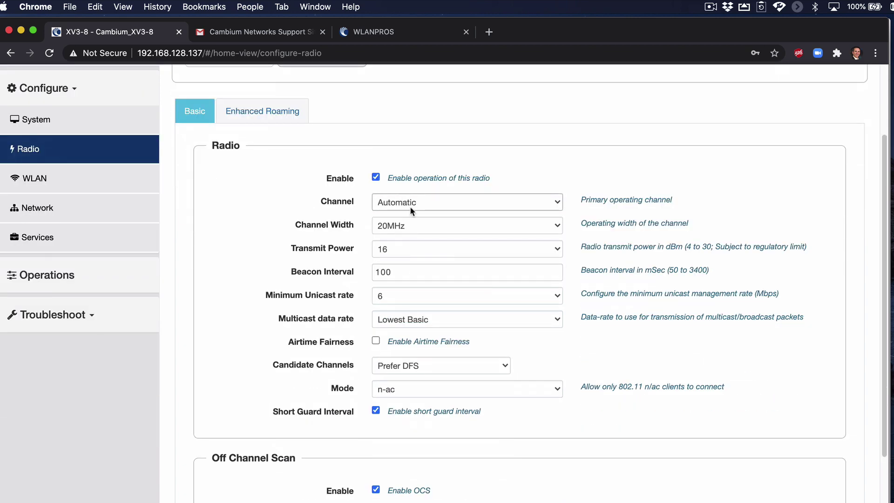
{"action": "left_click", "coordinate": [411, 207]}
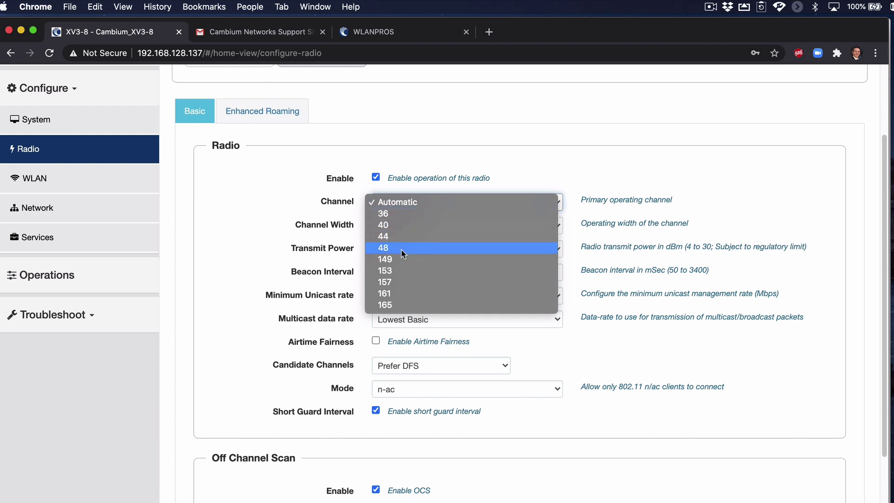
{"action": "left_click", "coordinate": [517, 166]}
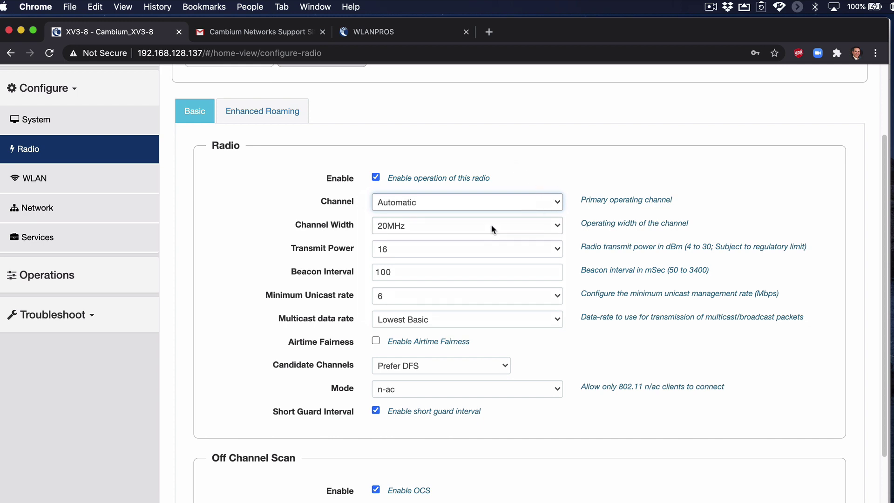
{"action": "left_click", "coordinate": [412, 225]}
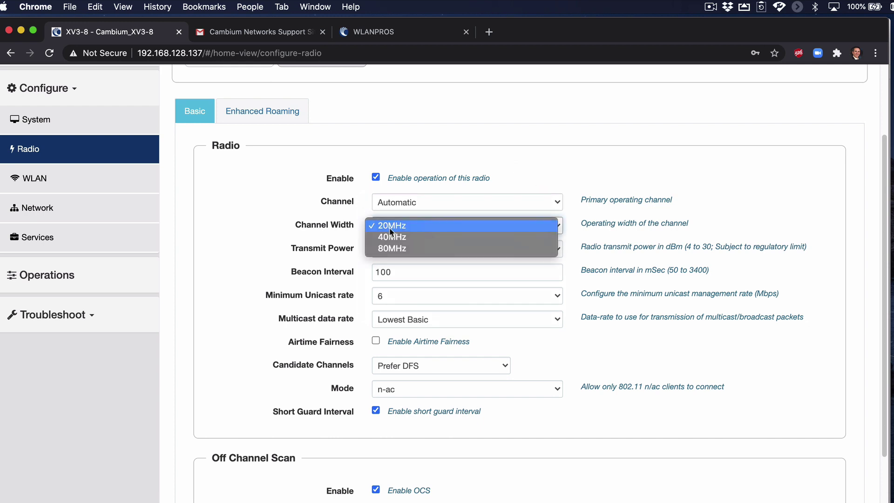
{"action": "left_click", "coordinate": [427, 225]}
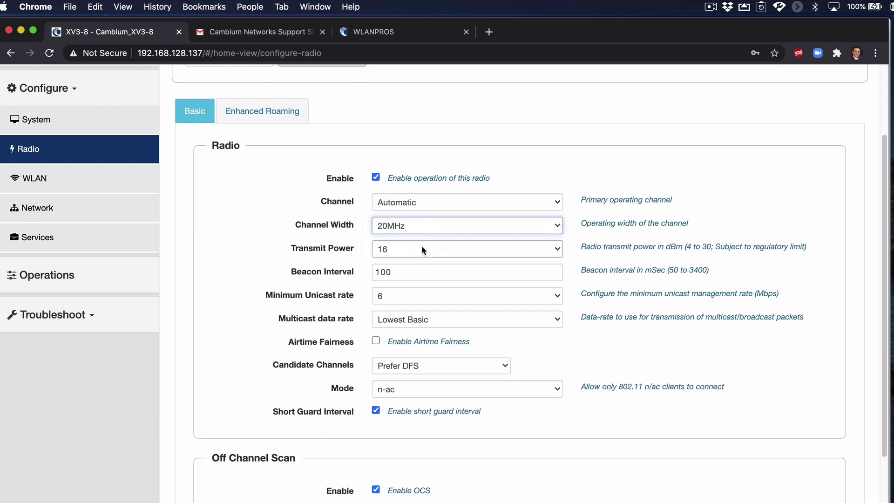
{"action": "scroll", "coordinate": [441, 274], "scroll_direction": "down", "scroll_amount": 3}
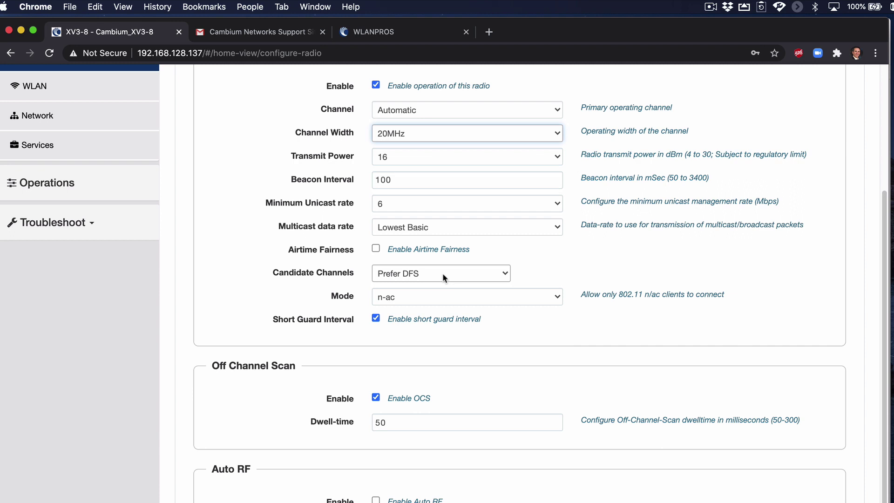
{"action": "left_click", "coordinate": [479, 299]}
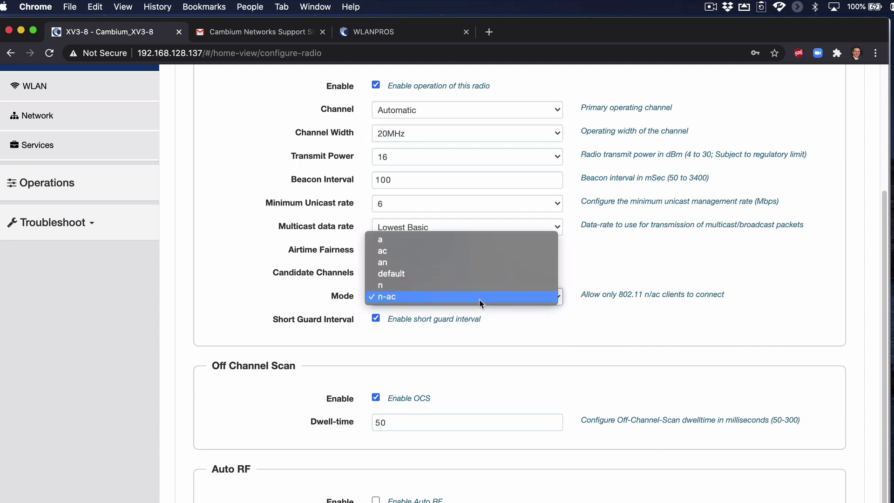
{"action": "left_click", "coordinate": [448, 297]}
{"action": "scroll", "coordinate": [495, 311], "scroll_direction": "down", "scroll_amount": 5}
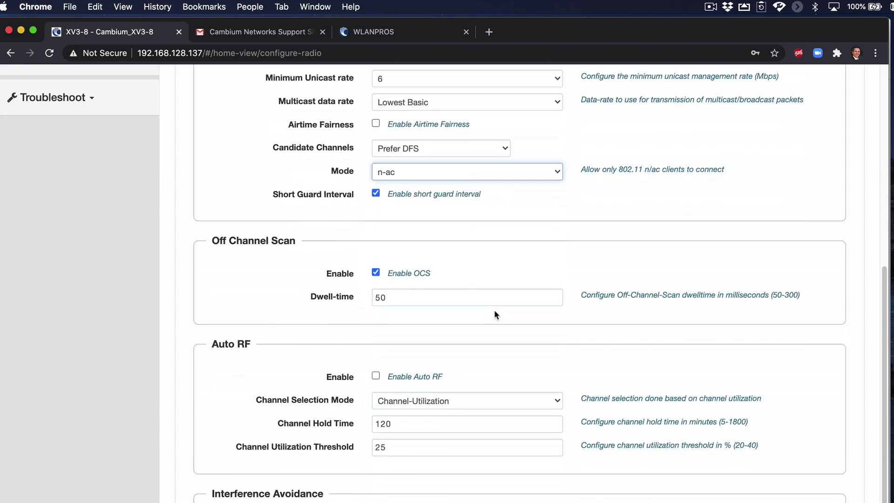
{"action": "scroll", "coordinate": [494, 315], "scroll_direction": "up", "scroll_amount": 8}
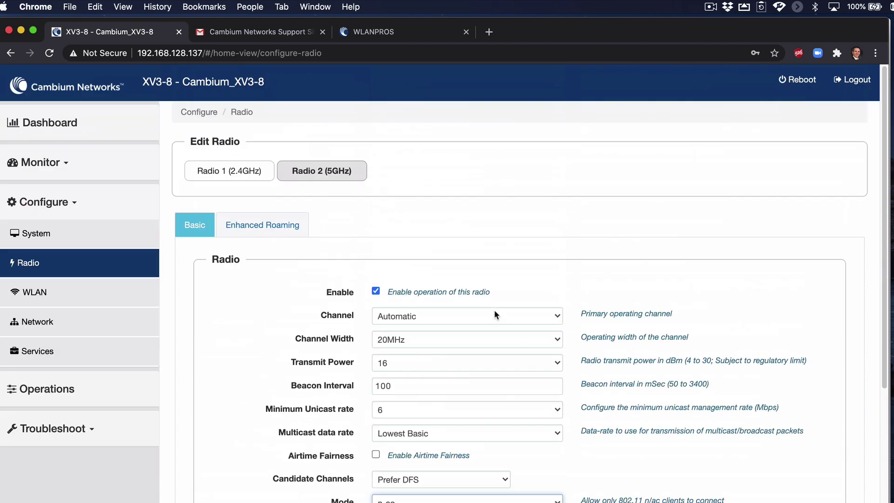
View the 5GHz Enhanced Roaming settings, then edit WLAN Cambium_XV3-8_10dBm_2.4 under Configure > WLAN.
{"action": "left_click", "coordinate": [267, 229]}
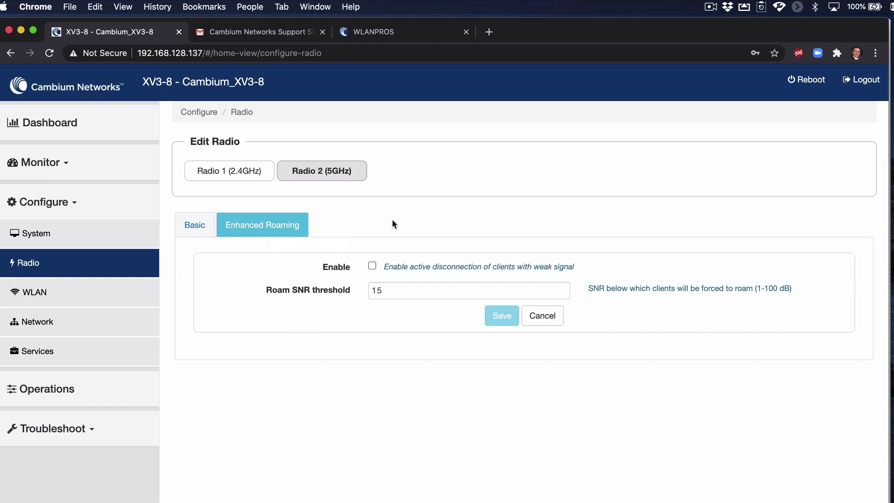
{"action": "left_click", "coordinate": [45, 291]}
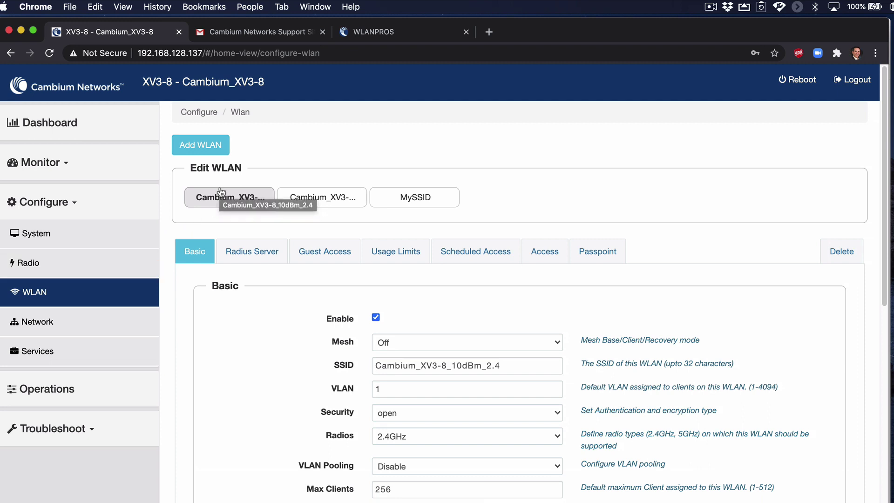
{"action": "scroll", "coordinate": [203, 256], "scroll_direction": "down", "scroll_amount": 1}
{"action": "scroll", "coordinate": [203, 257], "scroll_direction": "down", "scroll_amount": 3}
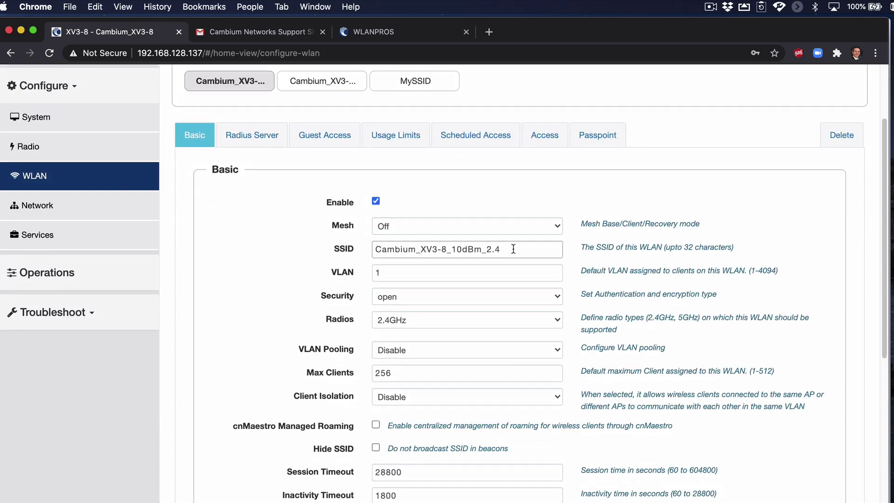
{"action": "left_click_drag", "start_coordinate": [516, 249], "coordinate": [354, 242]}
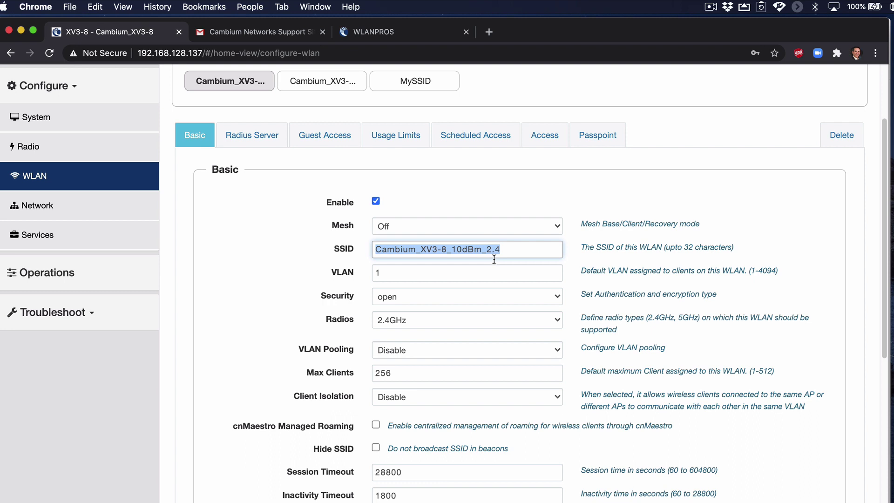
{"action": "left_click", "coordinate": [435, 272]}
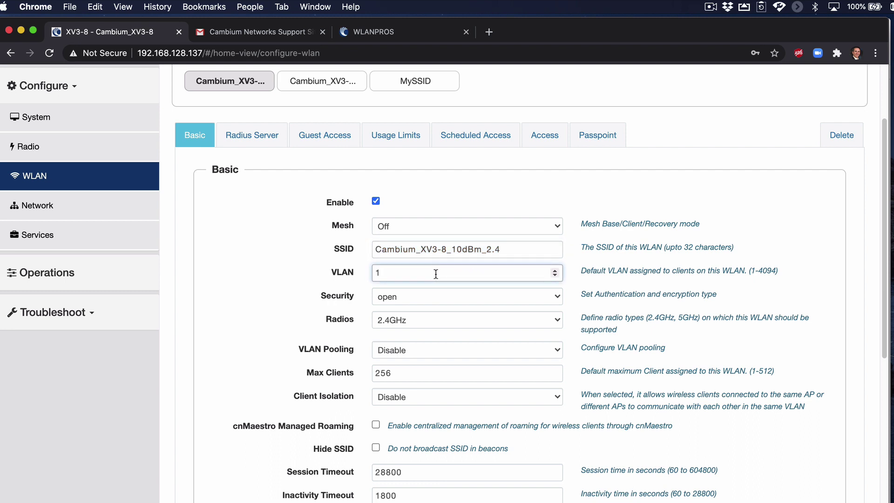
{"action": "left_click", "coordinate": [418, 297]}
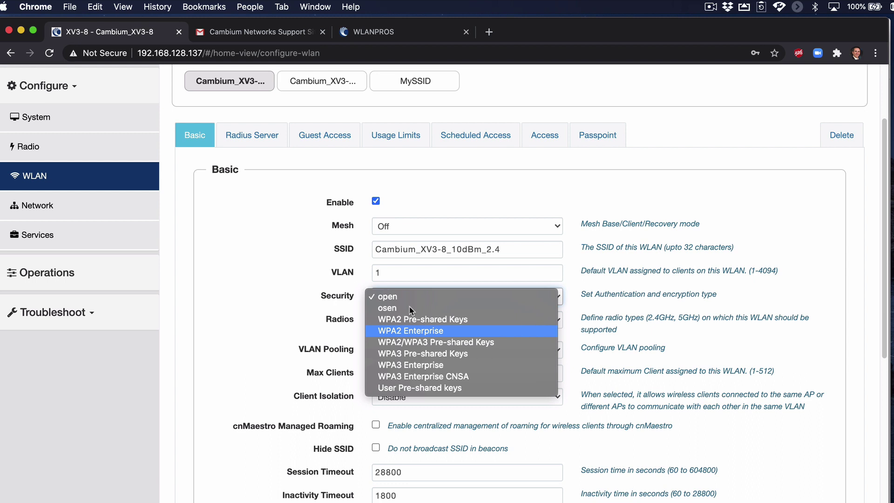
{"action": "left_click", "coordinate": [323, 281]}
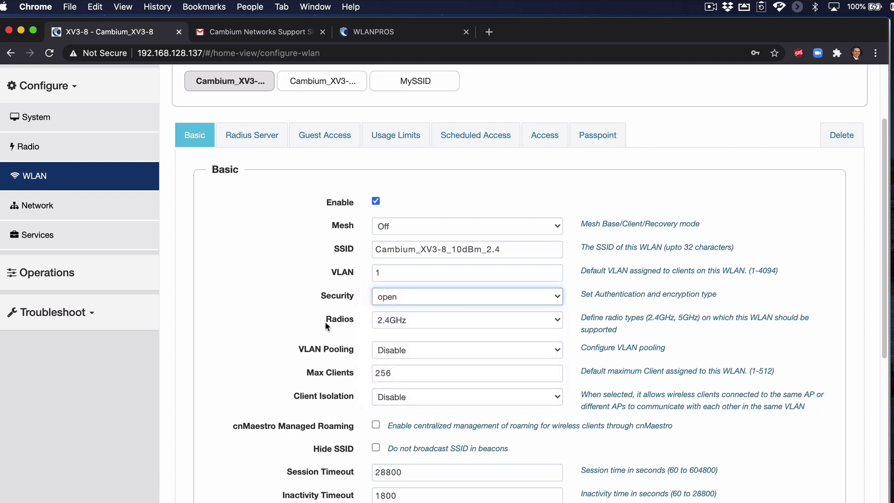
{"action": "left_click", "coordinate": [405, 318]}
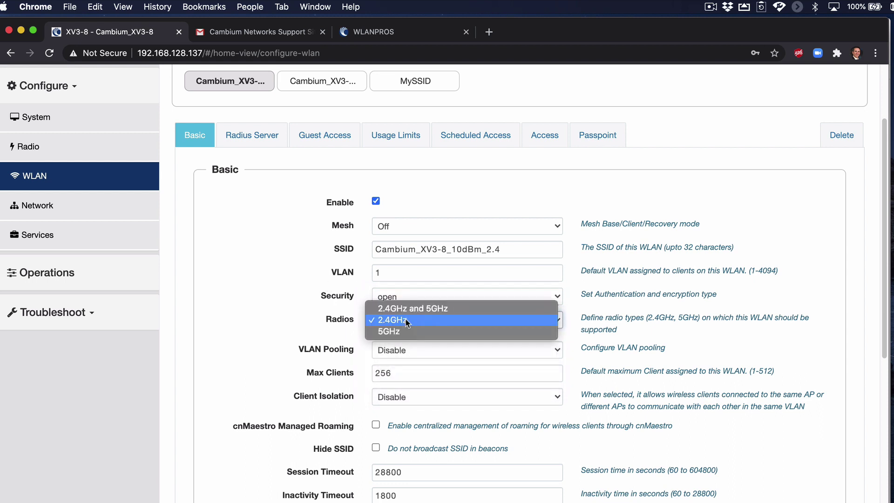
{"action": "left_click", "coordinate": [412, 320]}
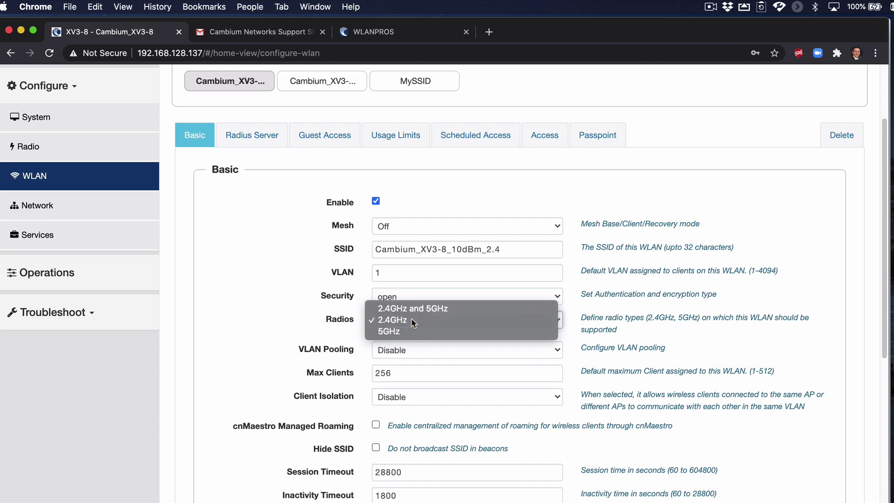
{"action": "scroll", "coordinate": [275, 301], "scroll_direction": "down", "scroll_amount": 5}
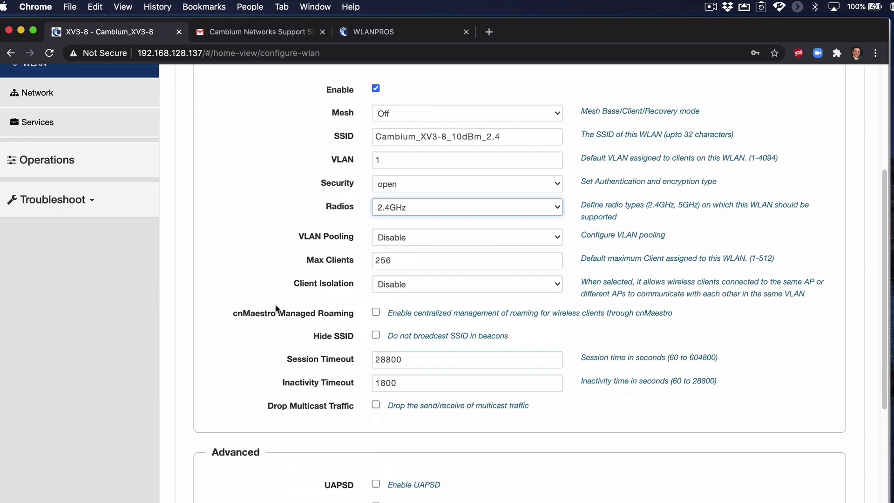
{"action": "scroll", "coordinate": [274, 304], "scroll_direction": "down", "scroll_amount": 15}
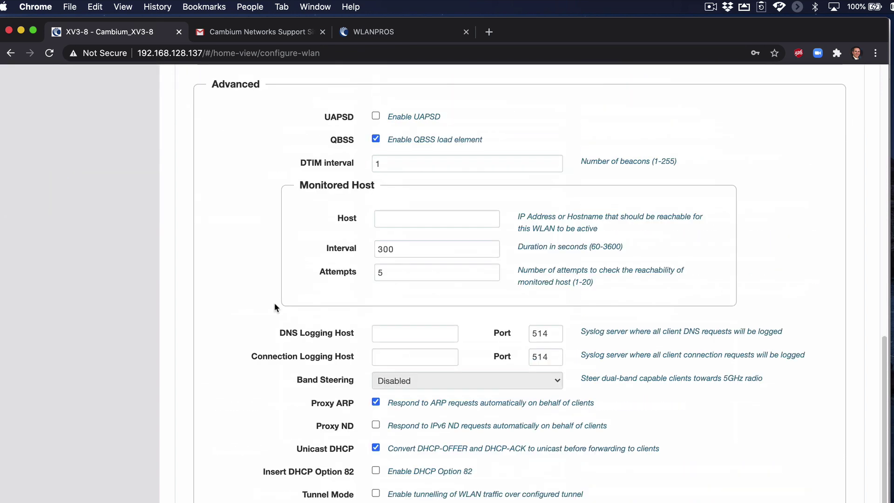
{"action": "scroll", "coordinate": [275, 308], "scroll_direction": "down", "scroll_amount": 2}
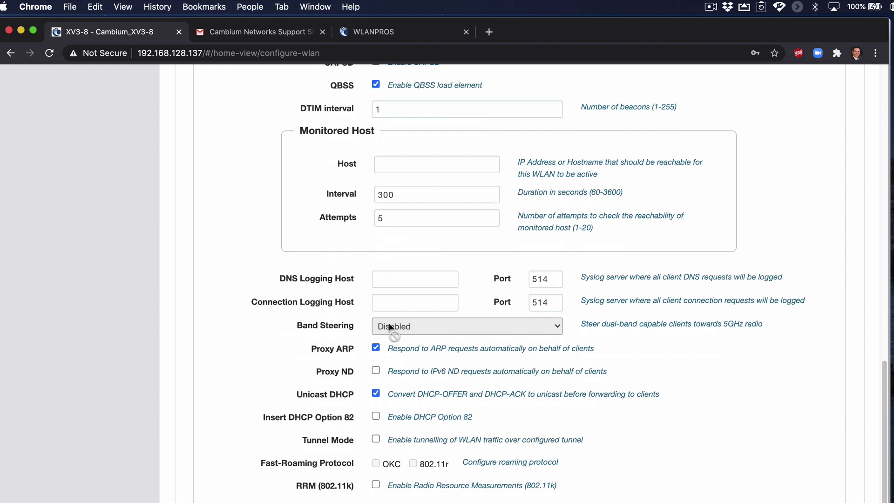
{"action": "scroll", "coordinate": [390, 327], "scroll_direction": "up", "scroll_amount": 10}
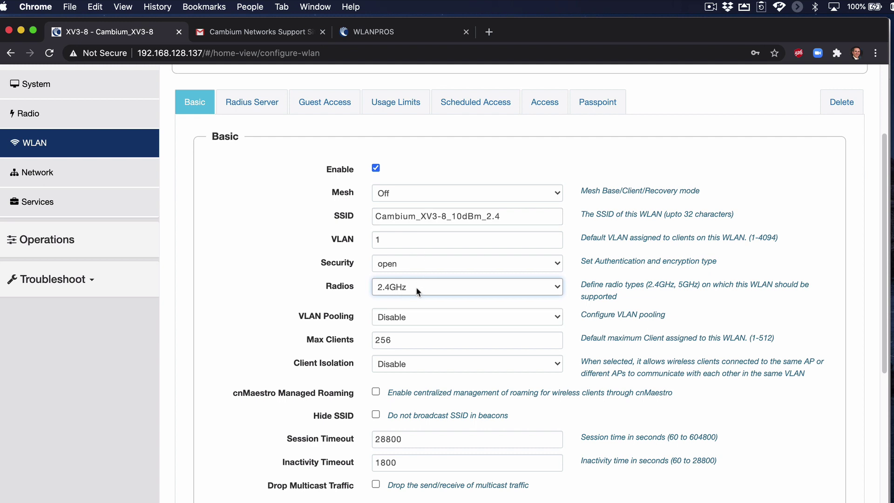
{"action": "scroll", "coordinate": [412, 305], "scroll_direction": "down", "scroll_amount": 3}
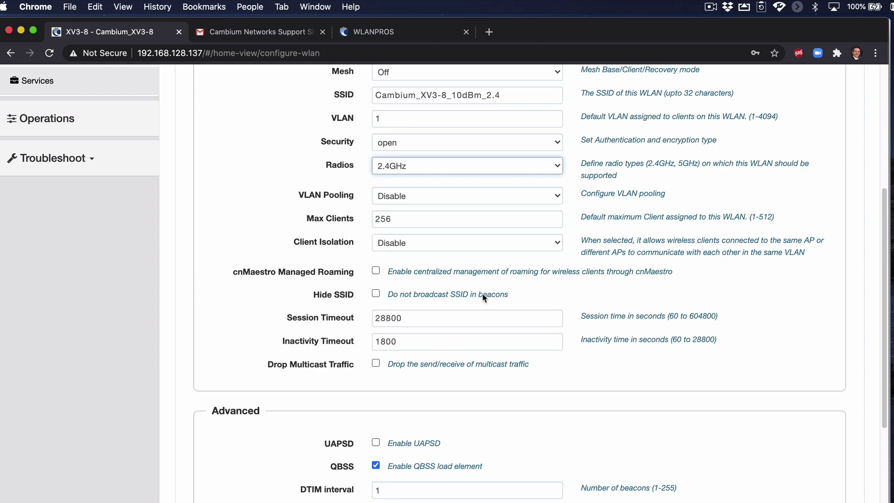
{"action": "scroll", "coordinate": [399, 289], "scroll_direction": "down", "scroll_amount": 5}
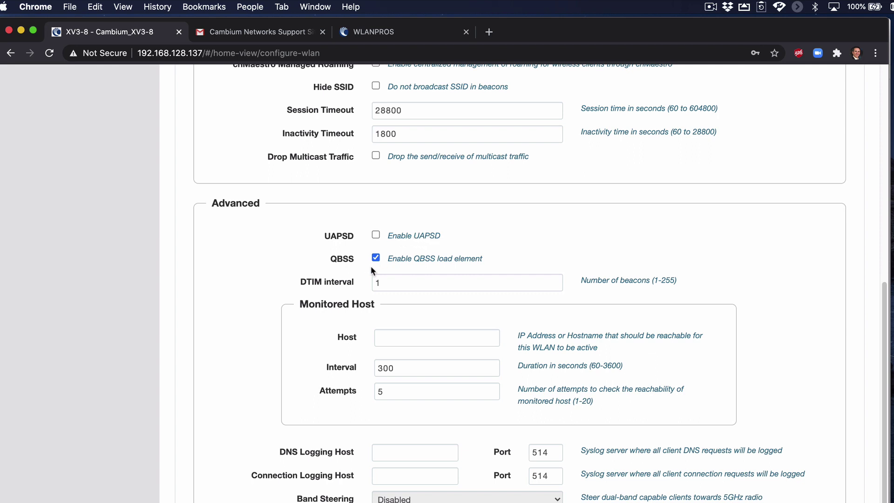
{"action": "double_click", "coordinate": [350, 260]}
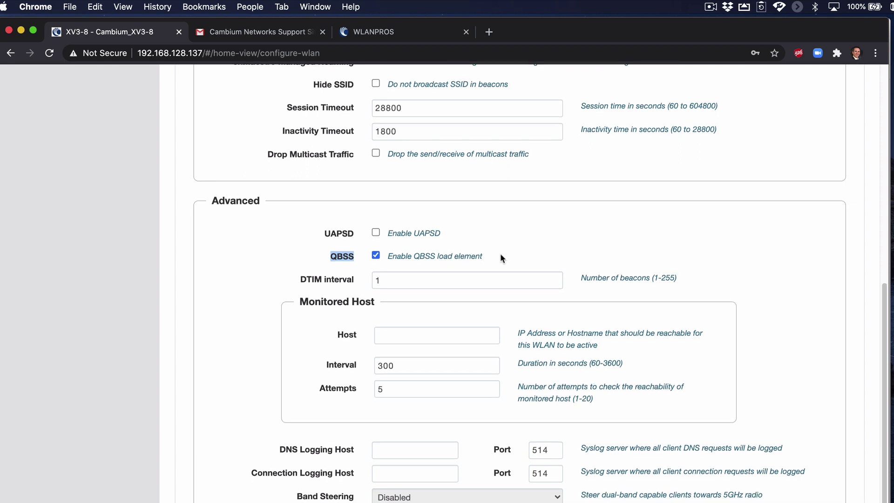
{"action": "scroll", "coordinate": [484, 238], "scroll_direction": "down", "scroll_amount": 2}
{"action": "left_click", "coordinate": [457, 216]}
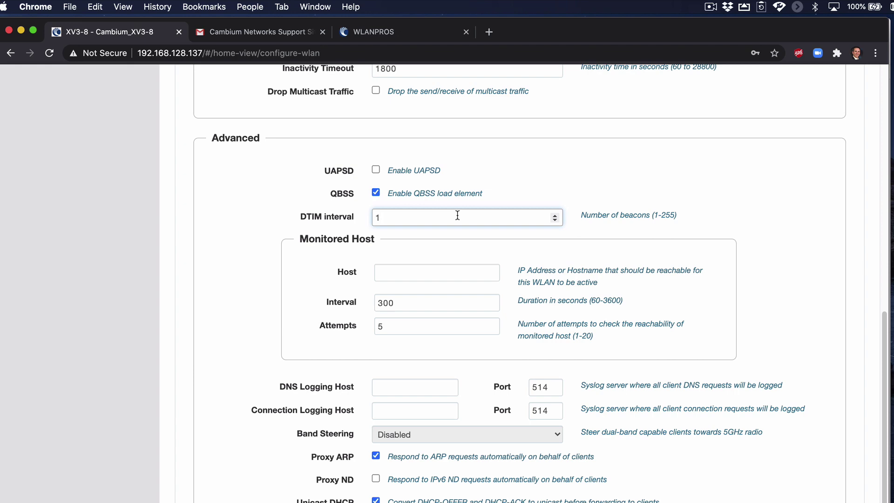
{"action": "scroll", "coordinate": [469, 251], "scroll_direction": "down", "scroll_amount": 3}
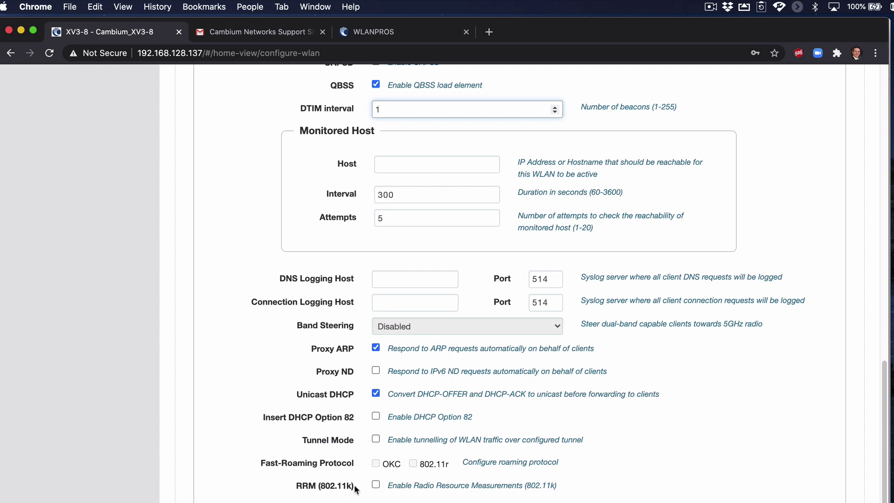
{"action": "mouse_move", "coordinate": [355, 489]}
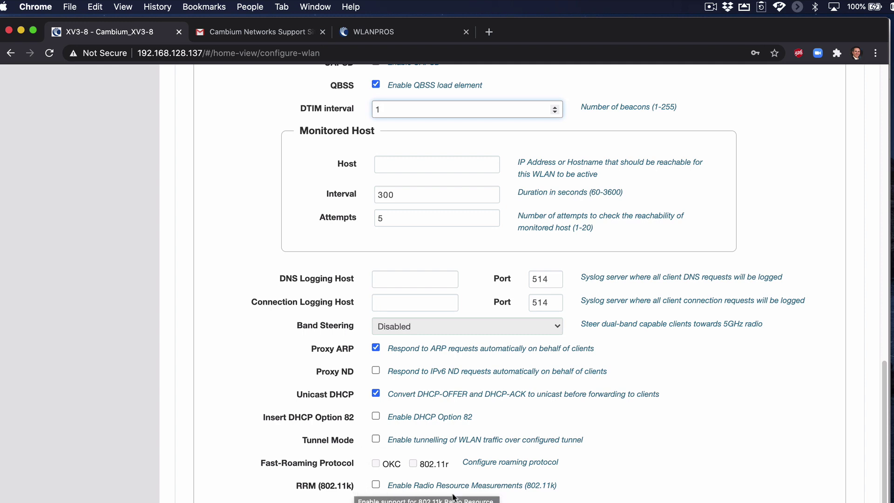
{"action": "scroll", "coordinate": [475, 415], "scroll_direction": "up", "scroll_amount": 15}
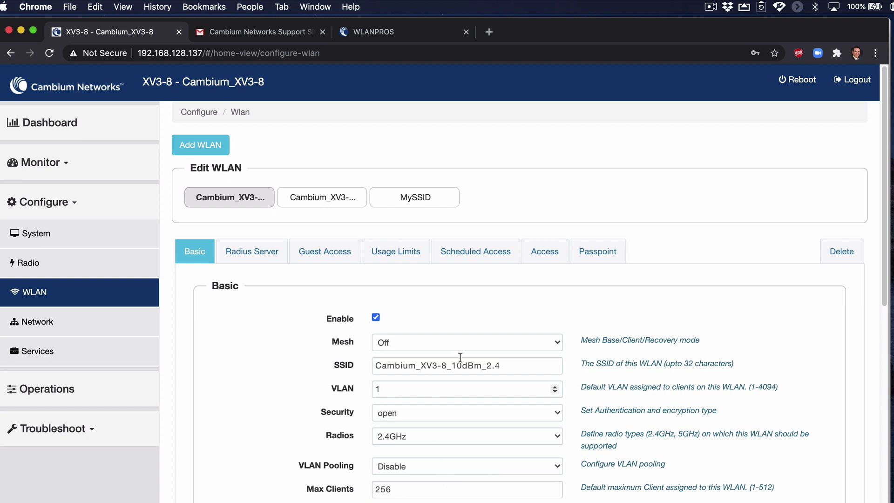
Select the SSID name, then review the WLAN's RADIUS server and rate-limit settings.
{"action": "left_click_drag", "start_coordinate": [503, 365], "coordinate": [332, 364]}
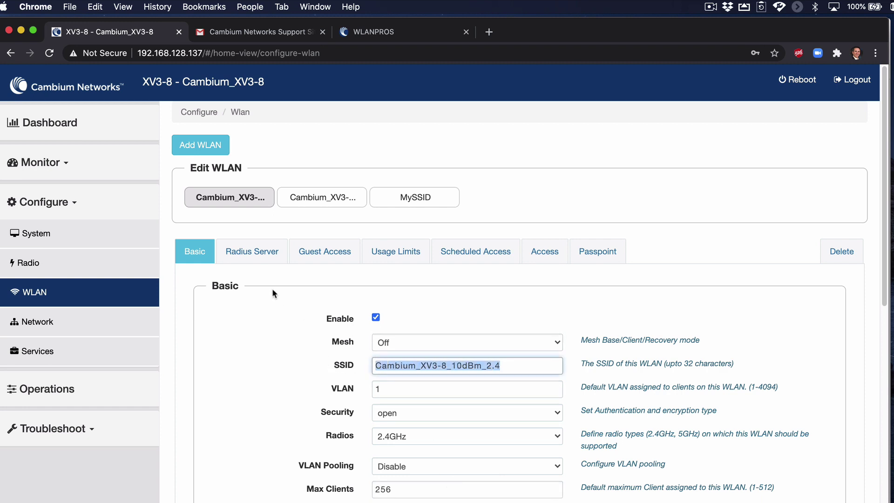
{"action": "left_click", "coordinate": [262, 253]}
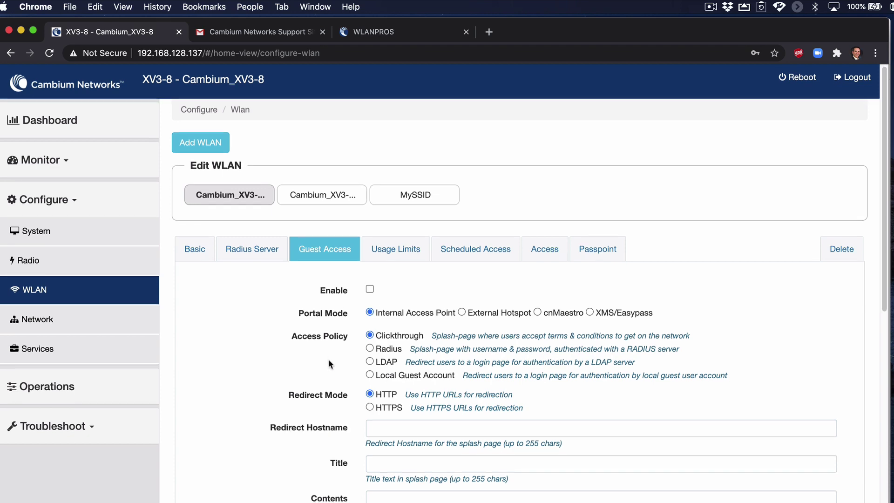
{"action": "scroll", "coordinate": [328, 359], "scroll_direction": "down", "scroll_amount": 10}
{"action": "scroll", "coordinate": [328, 356], "scroll_direction": "up", "scroll_amount": 12}
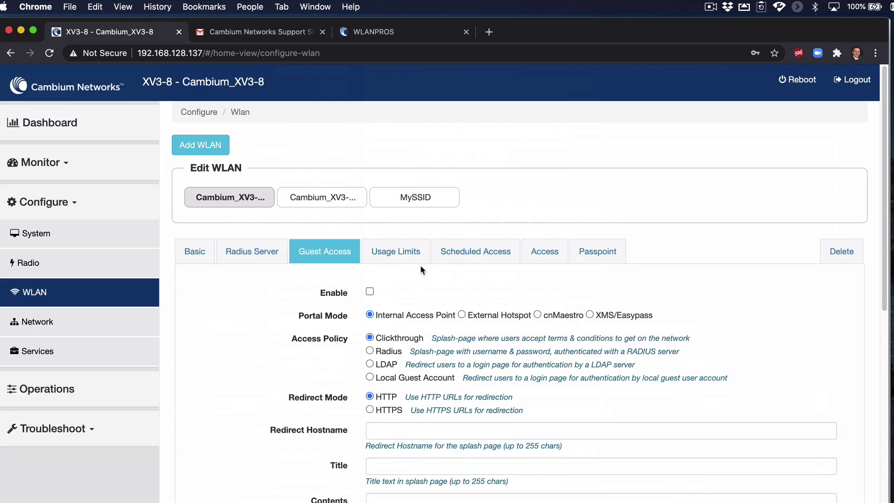
{"action": "left_click", "coordinate": [409, 251]}
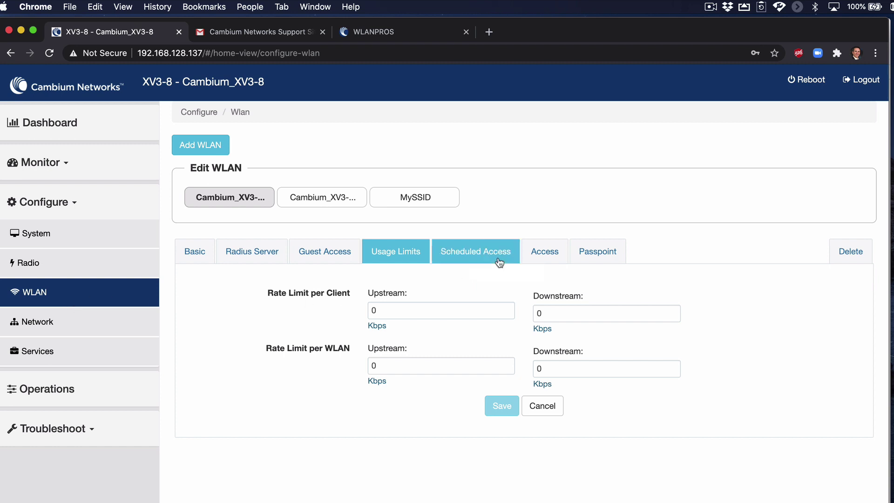
Check the scheduled access and DNS ACL tabs, then review the Passpoint options.
{"action": "left_click", "coordinate": [461, 256]}
{"action": "left_click", "coordinate": [551, 253]}
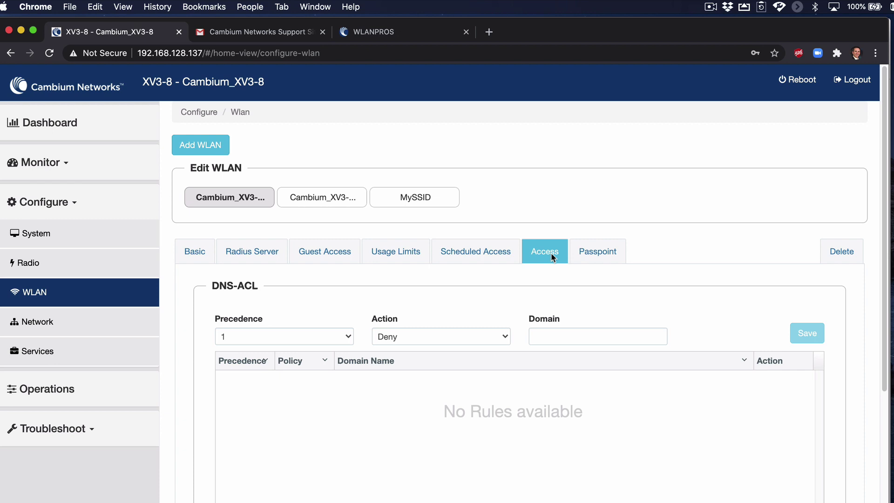
{"action": "left_click", "coordinate": [591, 256]}
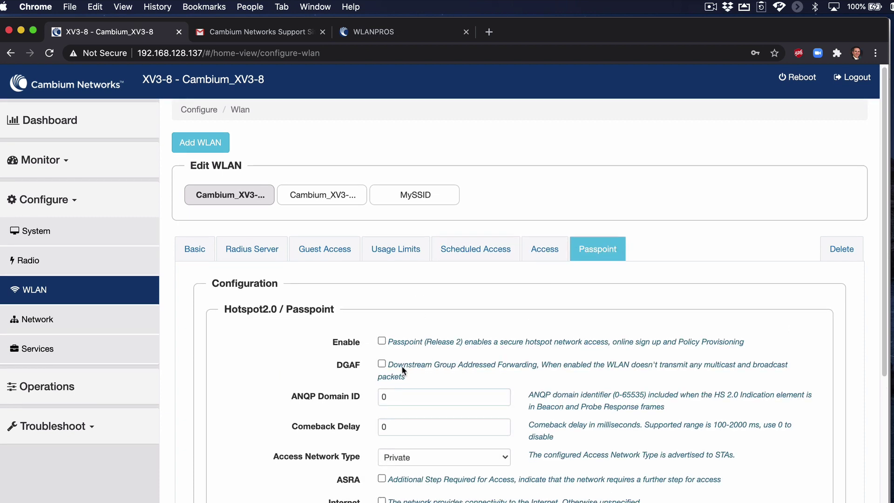
{"action": "scroll", "coordinate": [316, 285], "scroll_direction": "down", "scroll_amount": 5}
{"action": "scroll", "coordinate": [342, 283], "scroll_direction": "up", "scroll_amount": 5}
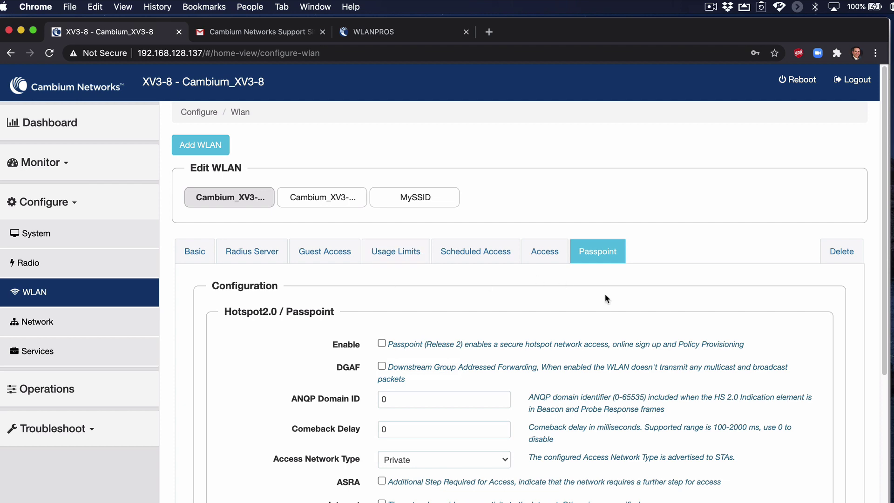
Add a new WLAN with ID 4.
{"action": "left_click", "coordinate": [213, 148]}
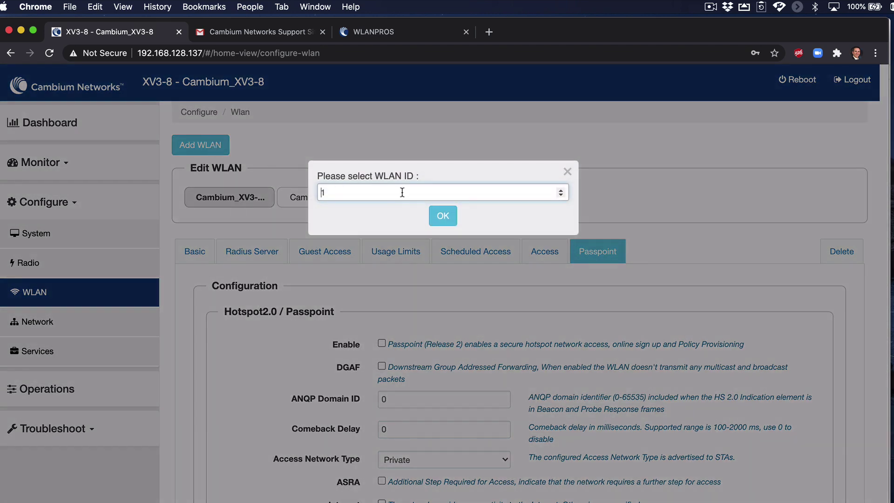
{"action": "left_click_drag", "start_coordinate": [318, 191], "coordinate": [313, 190]}
{"action": "type", "text": "4"}
{"action": "left_click", "coordinate": [445, 218]}
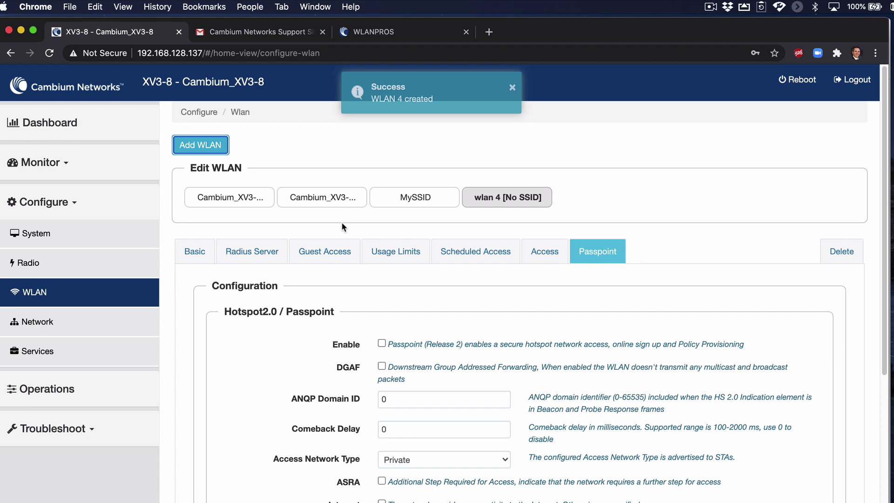
Restrict WLAN 4 to the 2.4GHz radio in its Basic settings, then go to Network.
{"action": "scroll", "coordinate": [260, 212], "scroll_direction": "down", "scroll_amount": 3}
{"action": "left_click", "coordinate": [188, 167]}
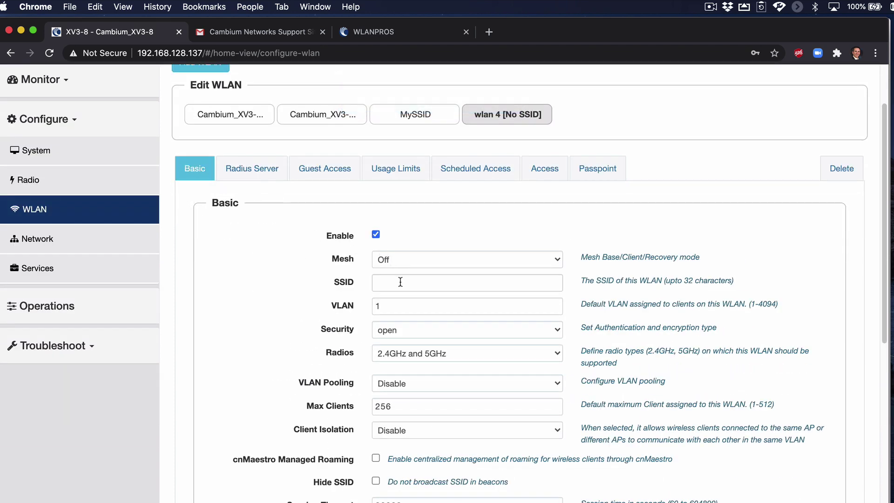
{"action": "left_click", "coordinate": [454, 282]}
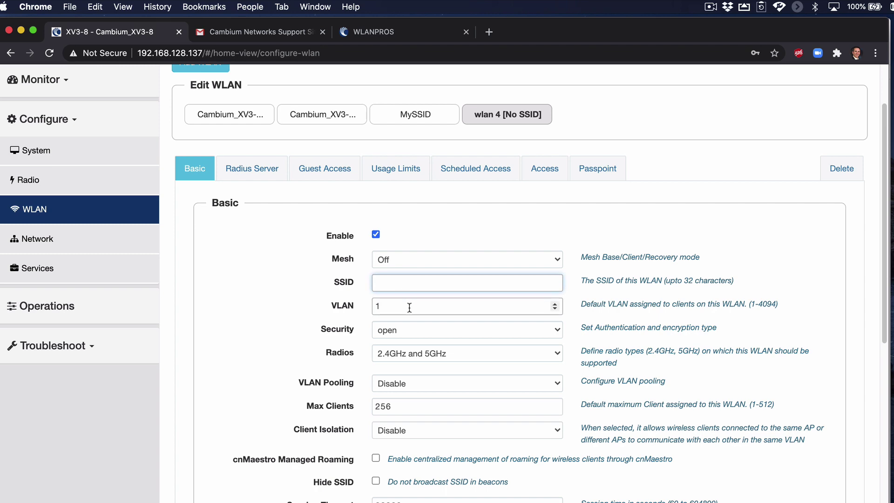
{"action": "scroll", "coordinate": [418, 326], "scroll_direction": "down", "scroll_amount": 1}
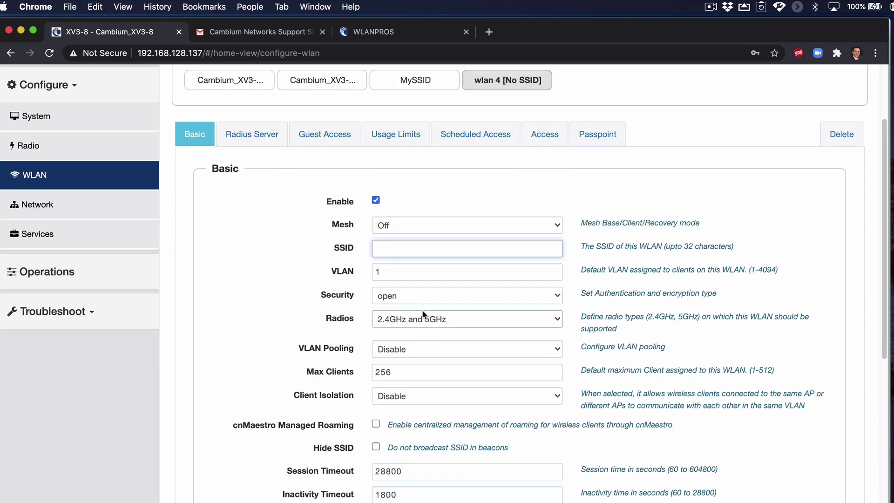
{"action": "left_click", "coordinate": [418, 325]}
{"action": "left_click", "coordinate": [426, 332]}
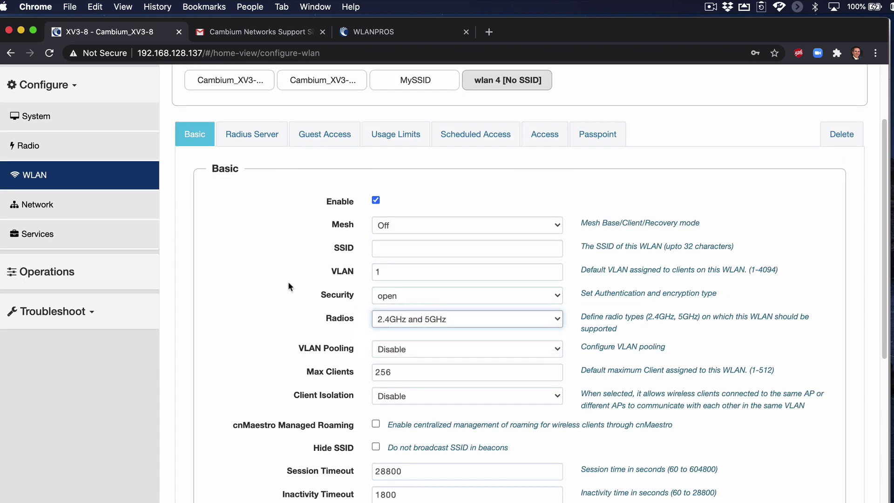
{"action": "scroll", "coordinate": [289, 281], "scroll_direction": "down", "scroll_amount": 6}
{"action": "scroll", "coordinate": [292, 284], "scroll_direction": "up", "scroll_amount": 10}
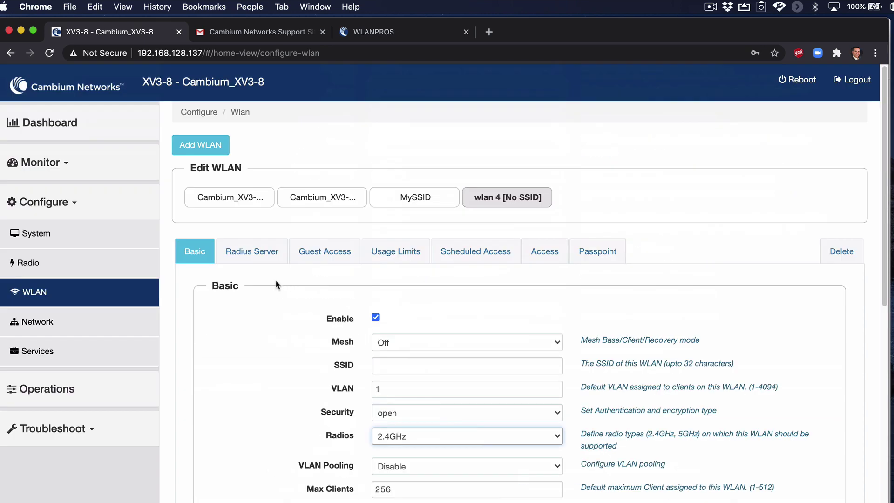
{"action": "left_click", "coordinate": [61, 324]}
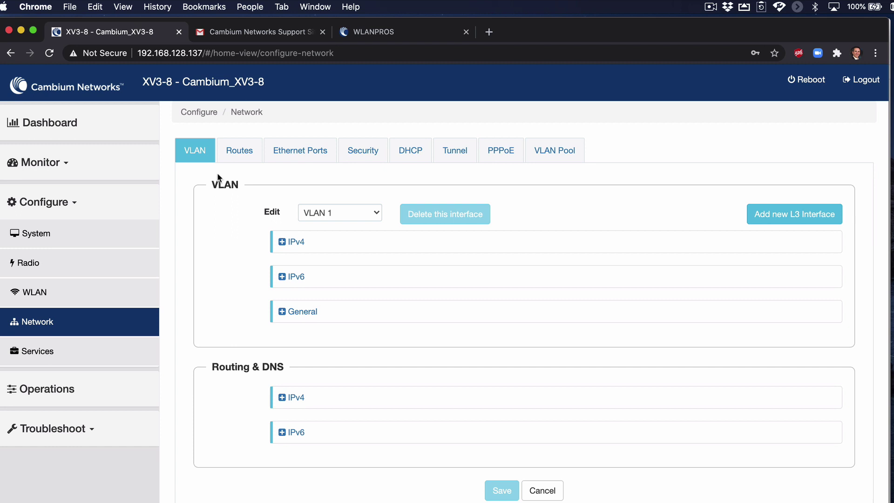
Switch VLAN 1's IPv4 address mode to Static IP.
{"action": "left_click", "coordinate": [296, 242]}
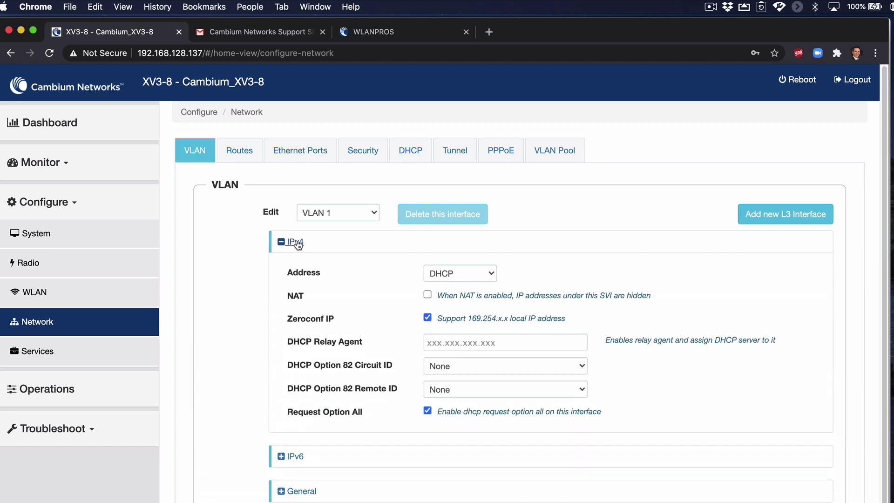
{"action": "left_click", "coordinate": [459, 274]}
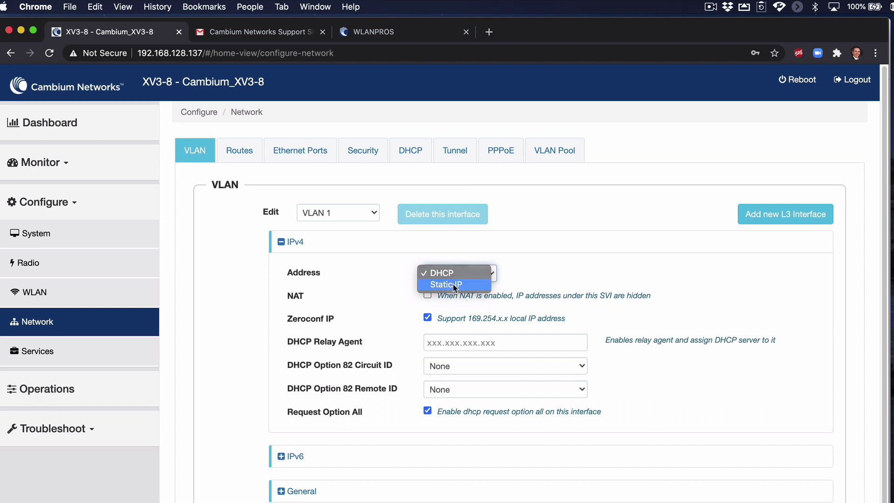
{"action": "left_click", "coordinate": [454, 285]}
{"action": "left_click", "coordinate": [542, 274]}
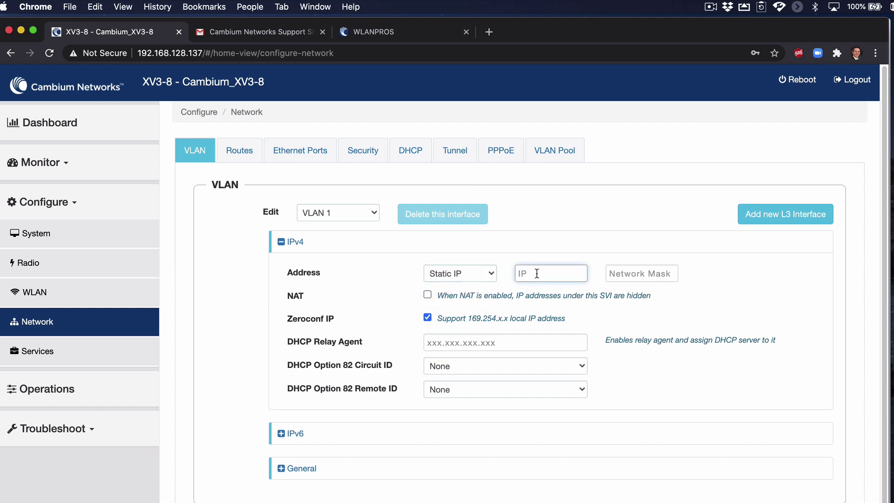
{"action": "scroll", "coordinate": [414, 297], "scroll_direction": "down", "scroll_amount": 5}
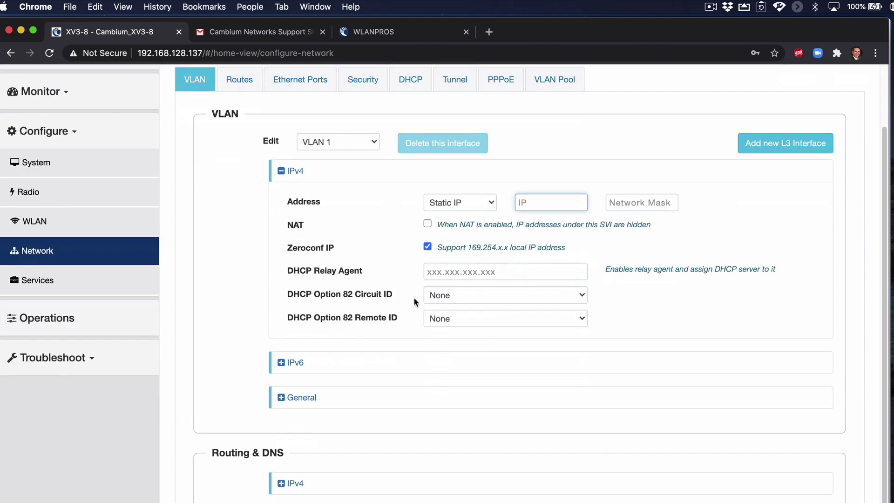
Expand VLAN 1's IPv6, General and Routing & DNS IPv4 sections.
{"action": "left_click", "coordinate": [296, 344]}
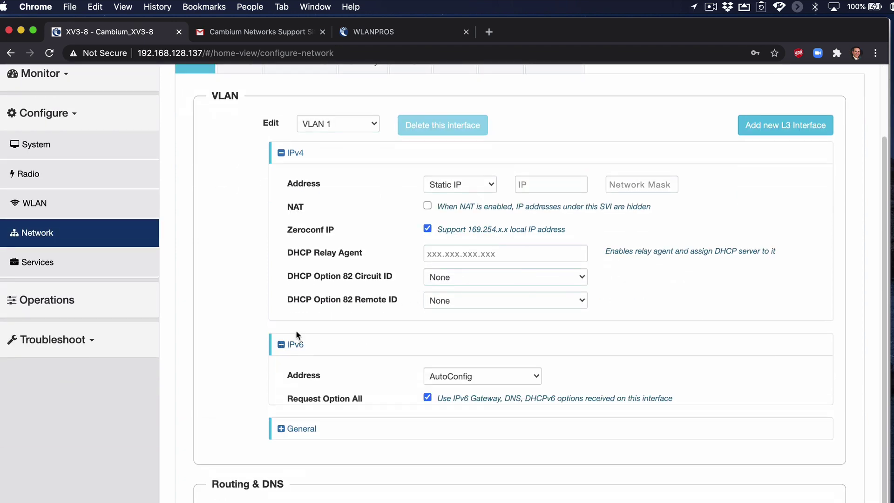
{"action": "scroll", "coordinate": [309, 344], "scroll_direction": "down", "scroll_amount": 3}
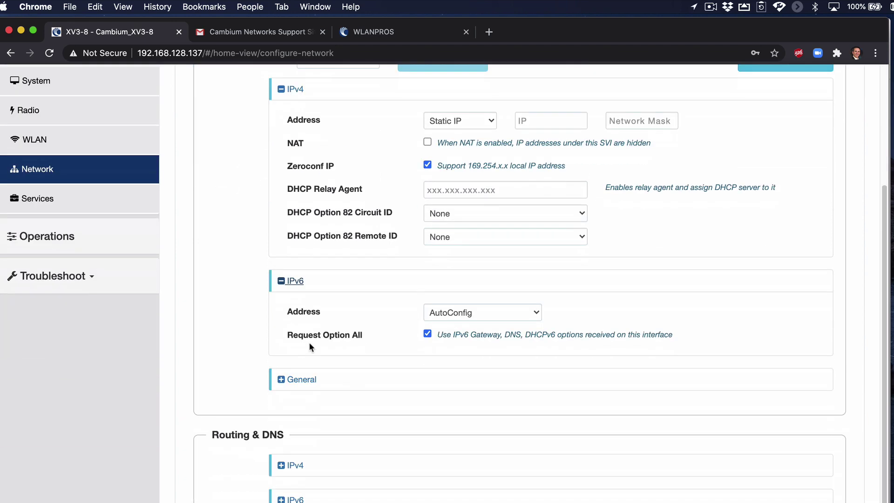
{"action": "left_click", "coordinate": [302, 377]}
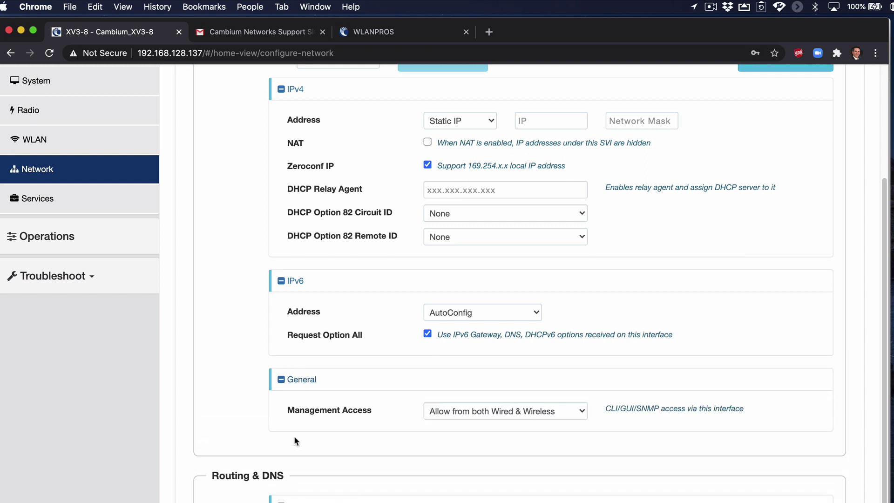
{"action": "scroll", "coordinate": [295, 436], "scroll_direction": "down", "scroll_amount": 2}
{"action": "left_click", "coordinate": [297, 465]}
{"action": "scroll", "coordinate": [341, 412], "scroll_direction": "down", "scroll_amount": 6}
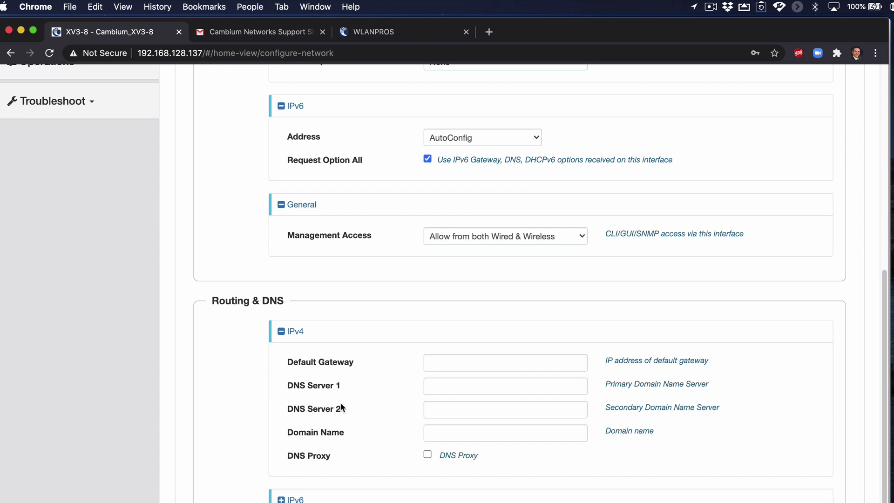
{"action": "scroll", "coordinate": [332, 440], "scroll_direction": "up", "scroll_amount": 15}
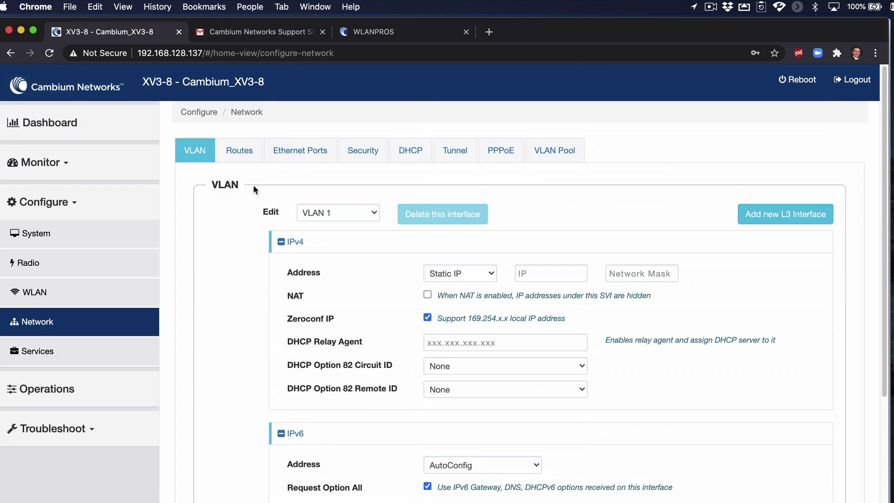
Review the Routes settings (STATIC gateway precedence) and Ethernet ports Eth1 and Eth2.
{"action": "left_click", "coordinate": [243, 157]}
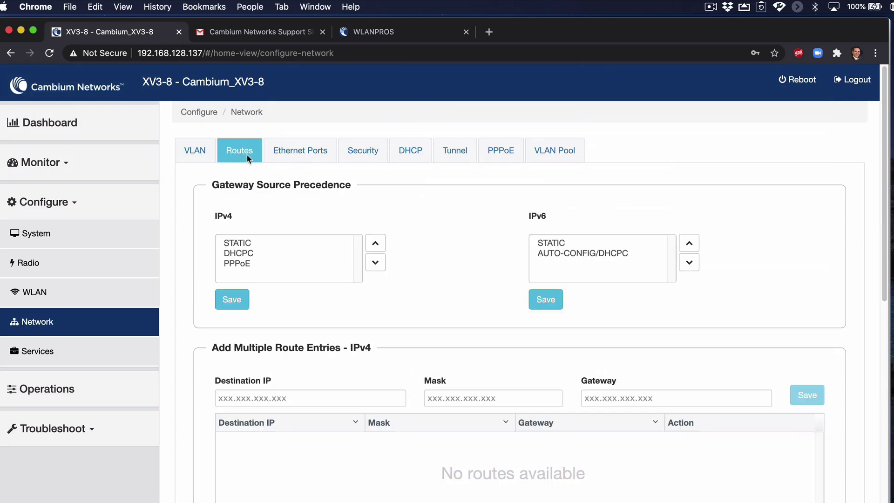
{"action": "left_click", "coordinate": [267, 242]}
{"action": "left_click", "coordinate": [297, 157]}
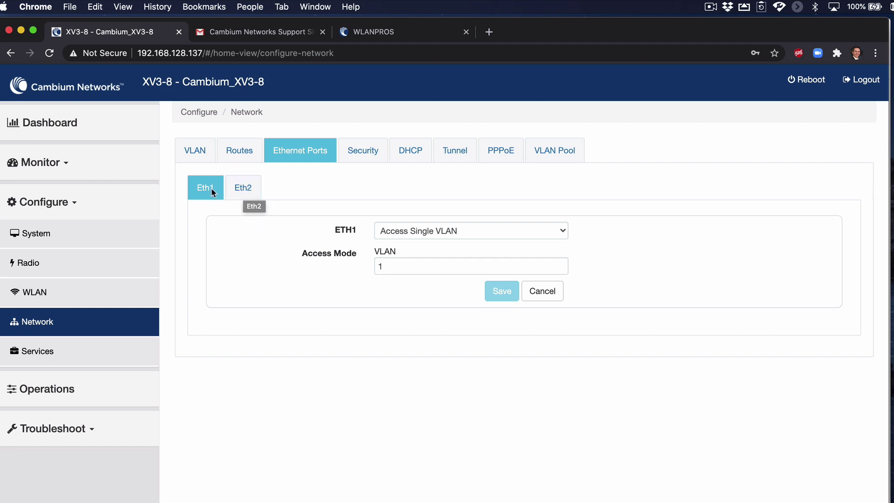
{"action": "left_click", "coordinate": [237, 189]}
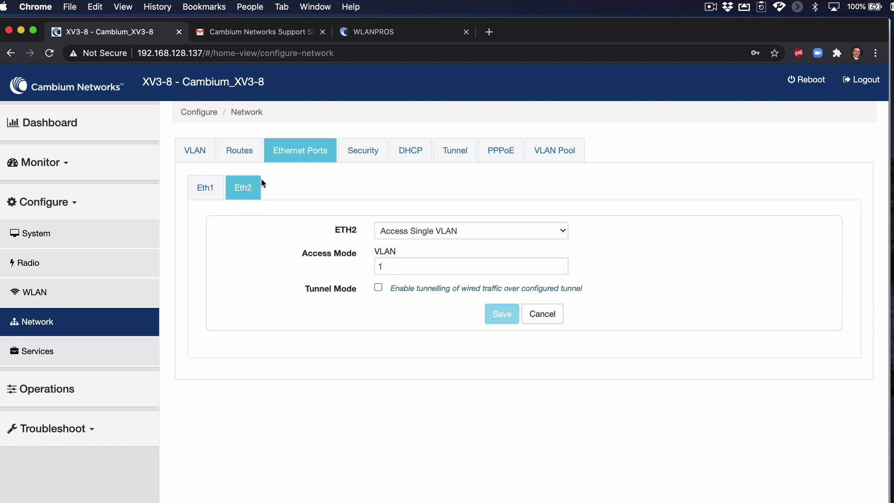
Step through the Security, DHCP, Tunnel, PPPoE and VLAN Pool network tabs.
{"action": "left_click", "coordinate": [371, 156]}
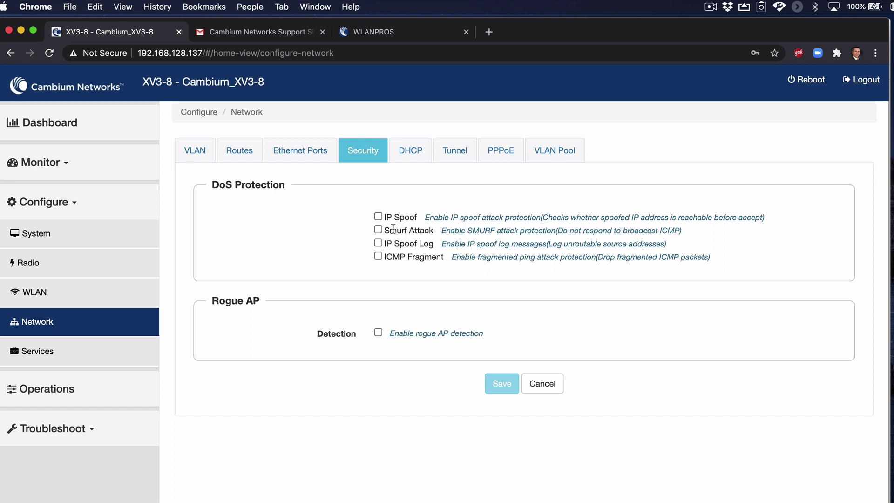
{"action": "left_click", "coordinate": [413, 159]}
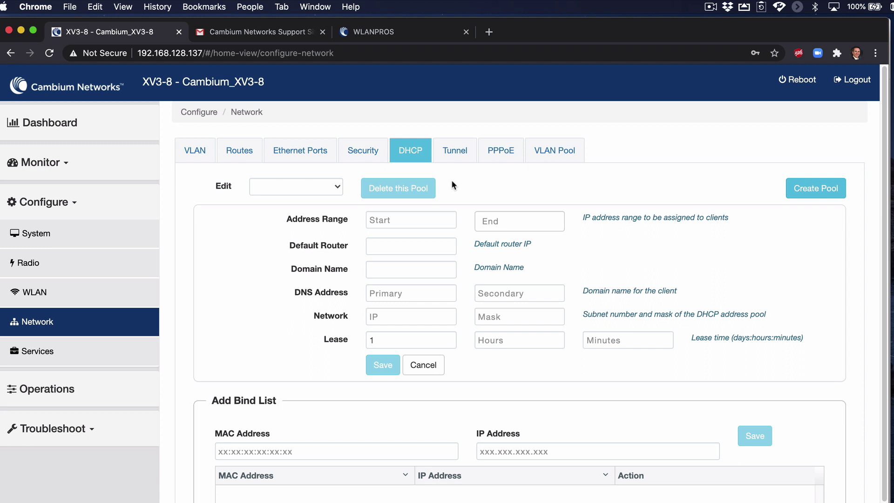
{"action": "left_click", "coordinate": [459, 154]}
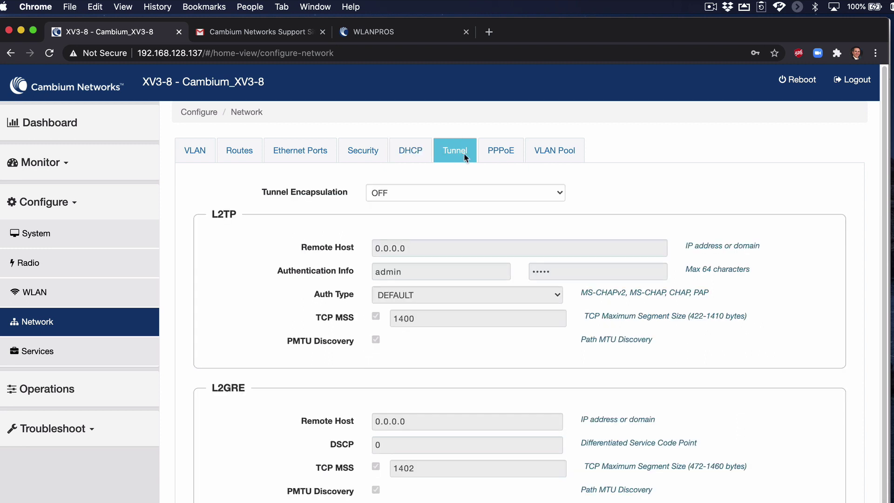
{"action": "left_click", "coordinate": [491, 156]}
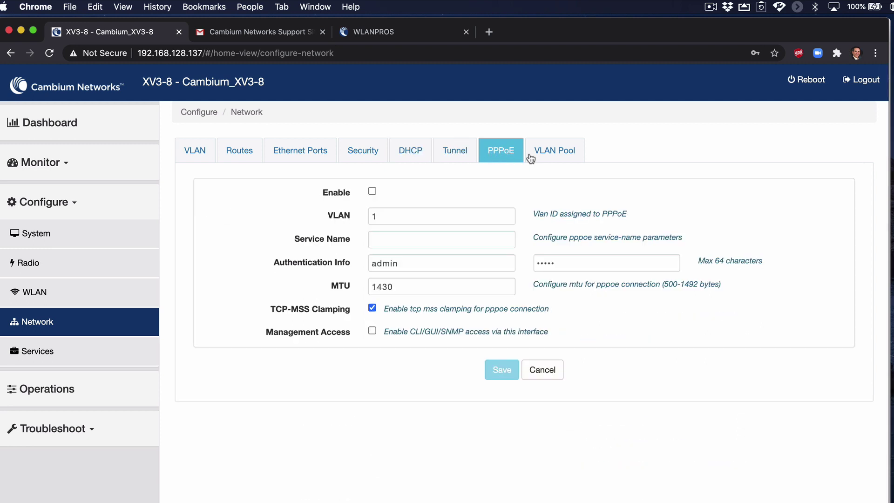
{"action": "left_click", "coordinate": [564, 155]}
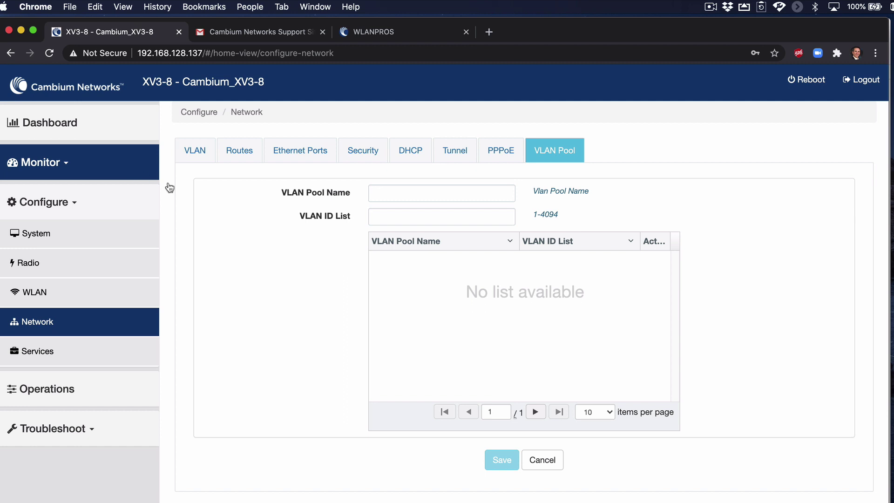
Review the Services settings, toggling the Wi-Fiperf endpoint off and back on.
{"action": "left_click", "coordinate": [104, 352]}
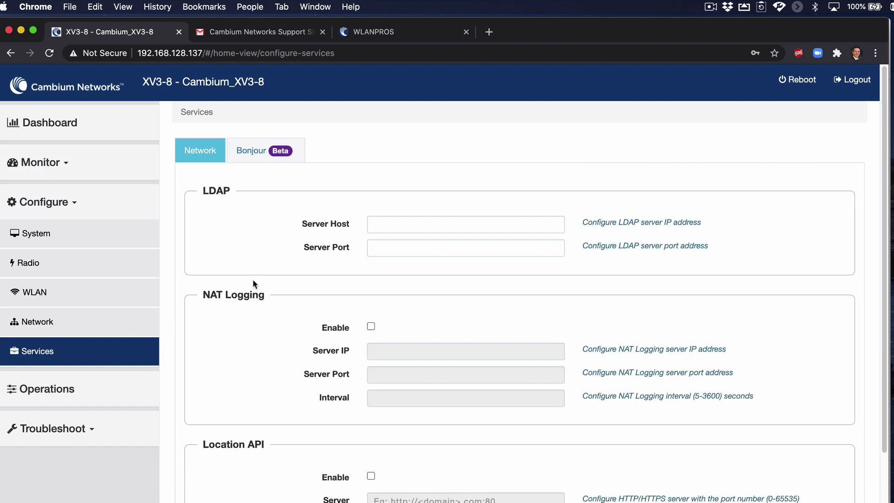
{"action": "scroll", "coordinate": [254, 242], "scroll_direction": "down", "scroll_amount": 5}
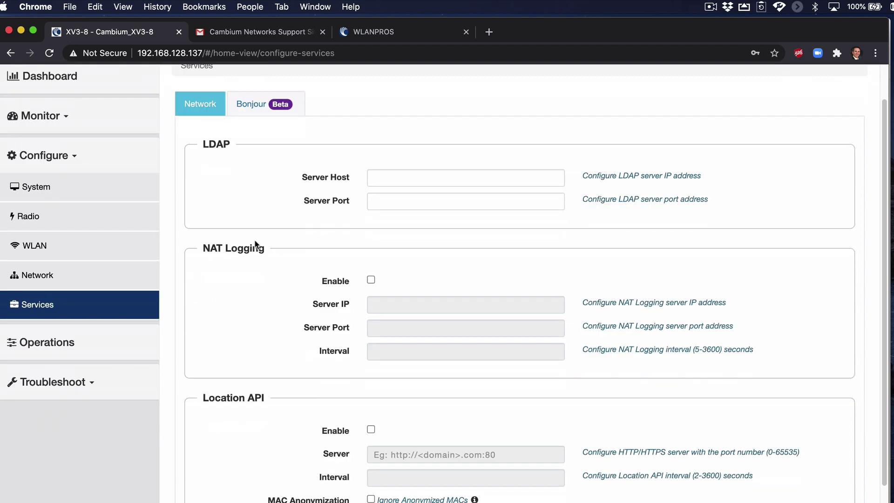
{"action": "scroll", "coordinate": [255, 238], "scroll_direction": "down", "scroll_amount": 3}
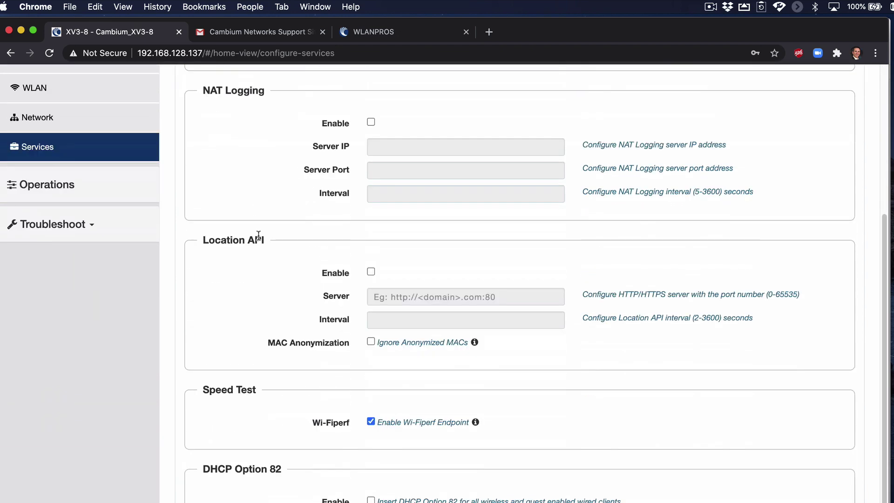
{"action": "left_click", "coordinate": [371, 422]}
{"action": "left_click", "coordinate": [370, 423]}
{"action": "scroll", "coordinate": [295, 445], "scroll_direction": "up", "scroll_amount": 3}
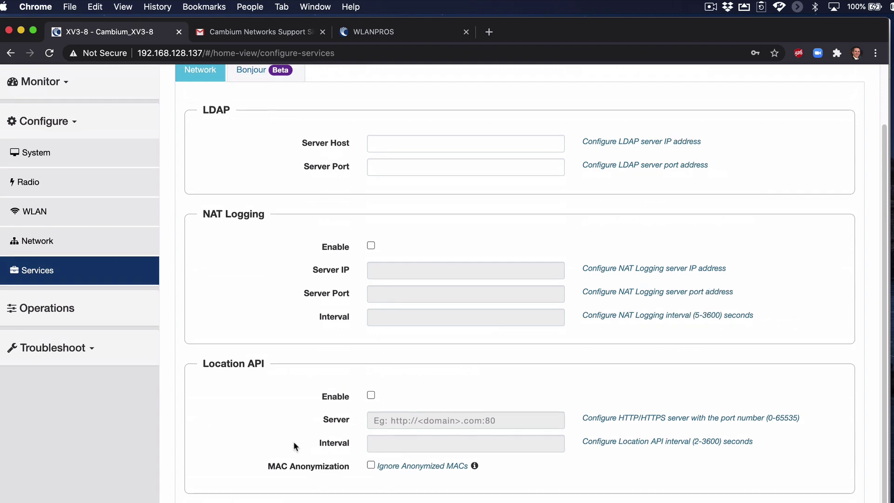
{"action": "scroll", "coordinate": [294, 445], "scroll_direction": "up", "scroll_amount": 2}
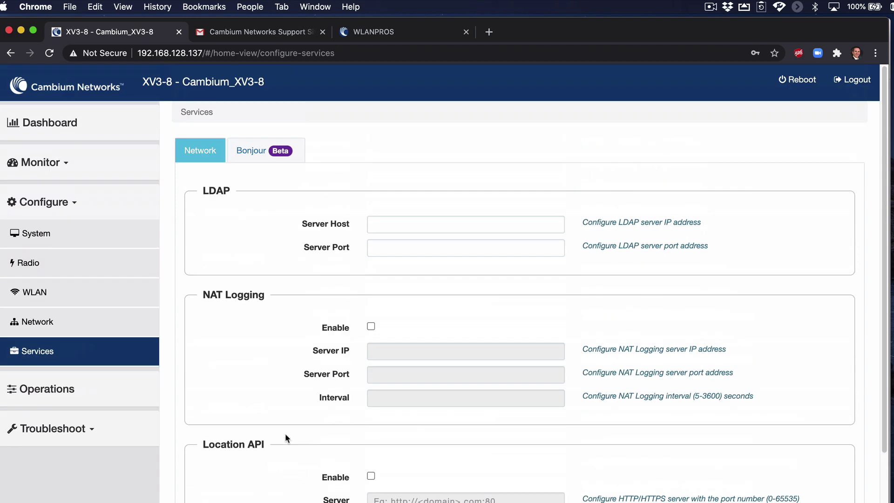
Flash the access point's LEDs for 10 seconds from Operations, then expand Troubleshoot.
{"action": "left_click", "coordinate": [75, 391]}
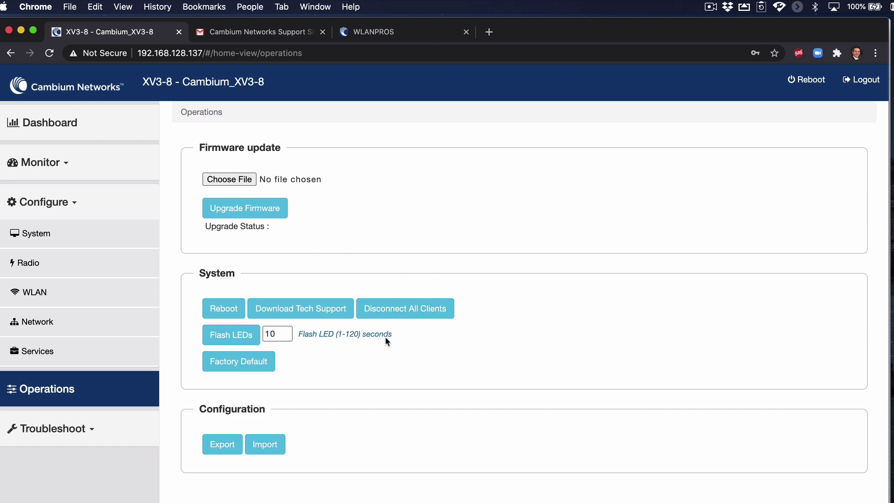
{"action": "left_click", "coordinate": [281, 334]}
{"action": "left_click", "coordinate": [235, 338]}
{"action": "left_click", "coordinate": [85, 429]}
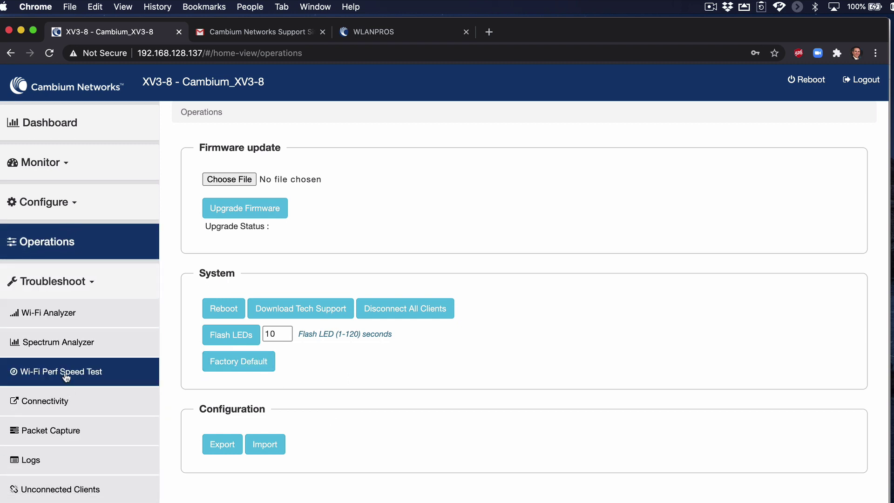
Run a Wi-Fi Analyzer scan of the 2.4GHz band and review nearby networks.
{"action": "left_click", "coordinate": [82, 316]}
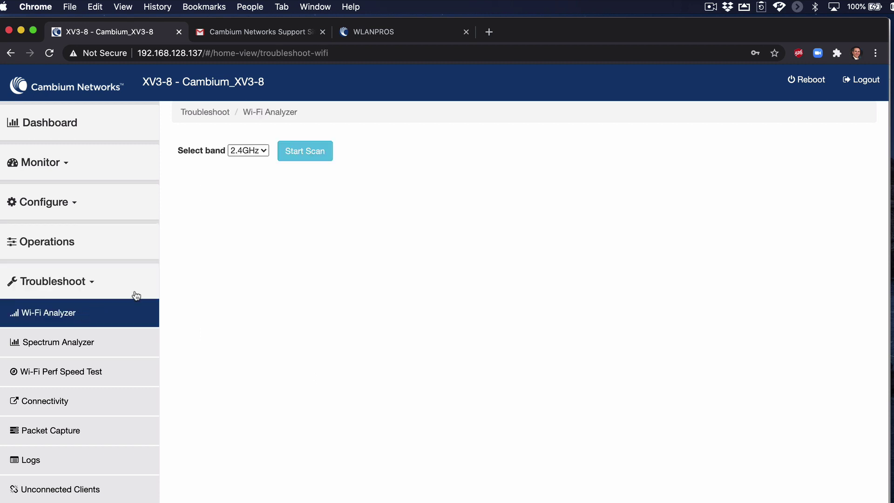
{"action": "left_click", "coordinate": [290, 153]}
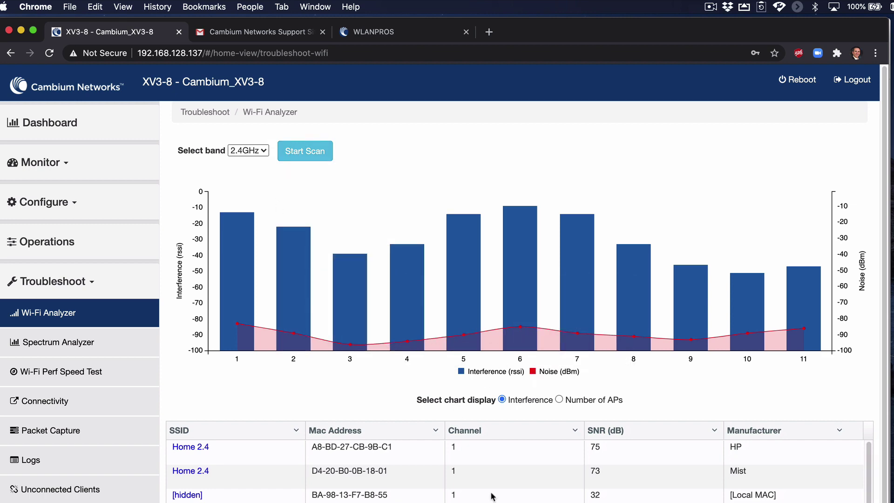
{"action": "scroll", "coordinate": [486, 498], "scroll_direction": "down", "scroll_amount": 3}
{"action": "scroll", "coordinate": [486, 501], "scroll_direction": "down", "scroll_amount": 5}
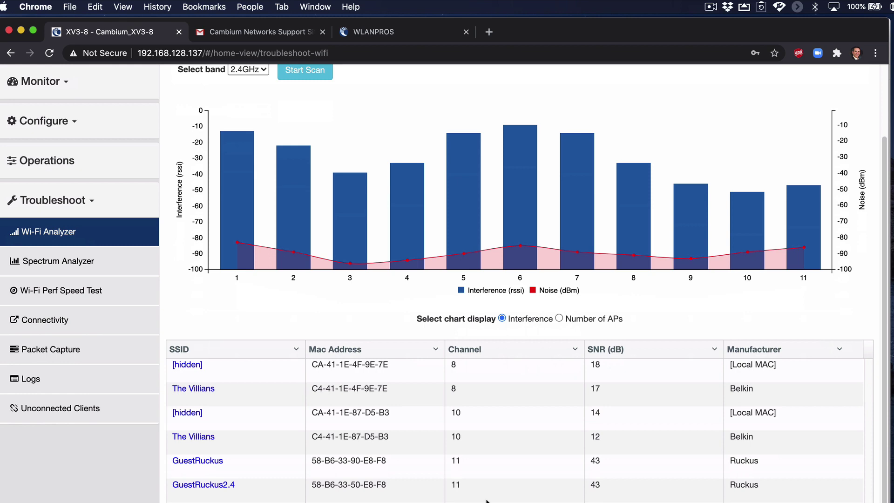
{"action": "scroll", "coordinate": [486, 499], "scroll_direction": "up", "scroll_amount": 6}
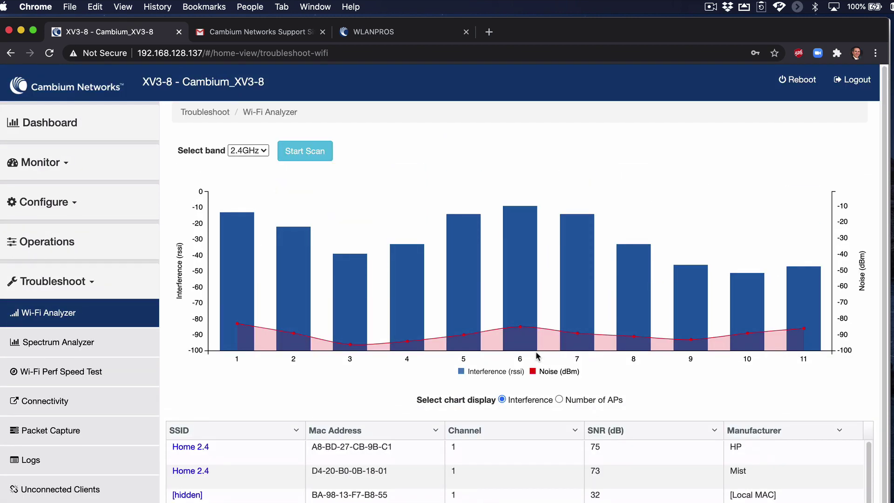
Switch the analyzer to the 5GHz band and scan again.
{"action": "left_click", "coordinate": [257, 154]}
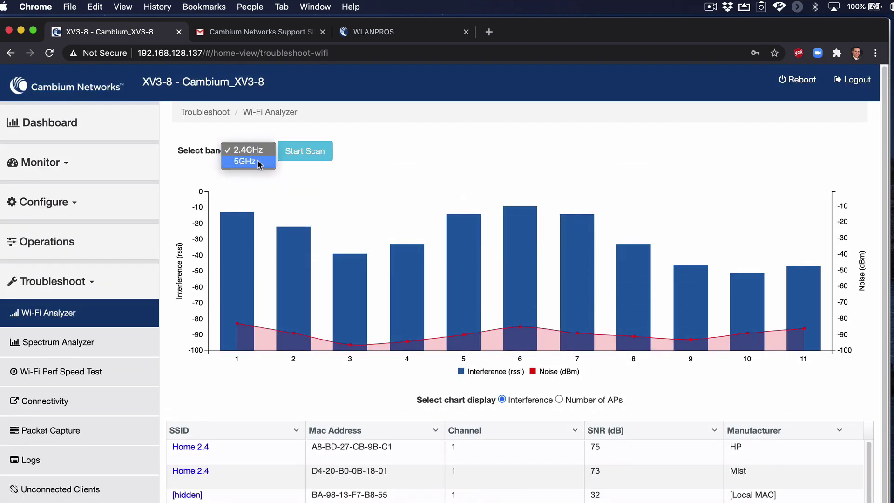
{"action": "left_click", "coordinate": [258, 162]}
{"action": "left_click", "coordinate": [308, 151]}
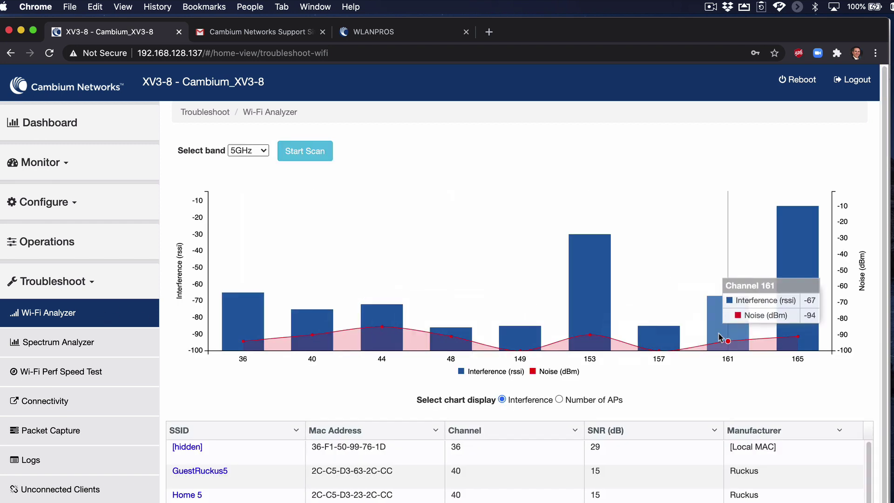
Start a 2.4GHz Spectrum Analyzer scan across channels 1 to 13.
{"action": "left_click", "coordinate": [106, 349]}
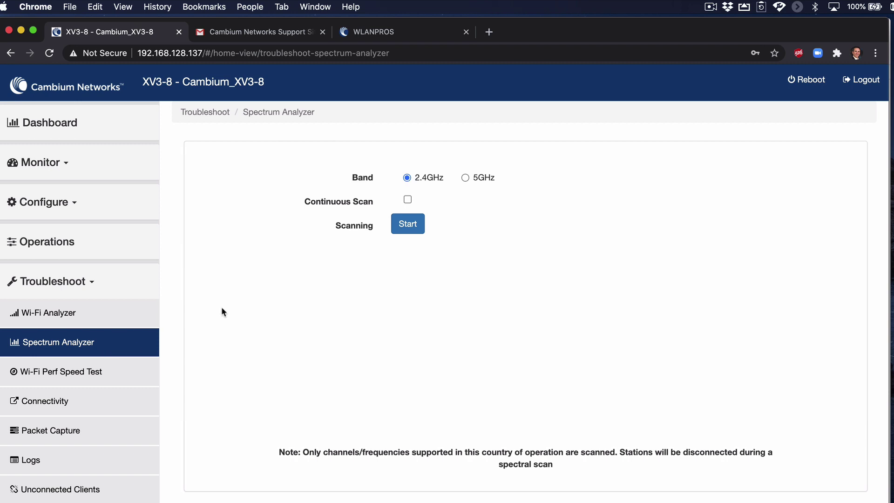
{"action": "left_click", "coordinate": [406, 229]}
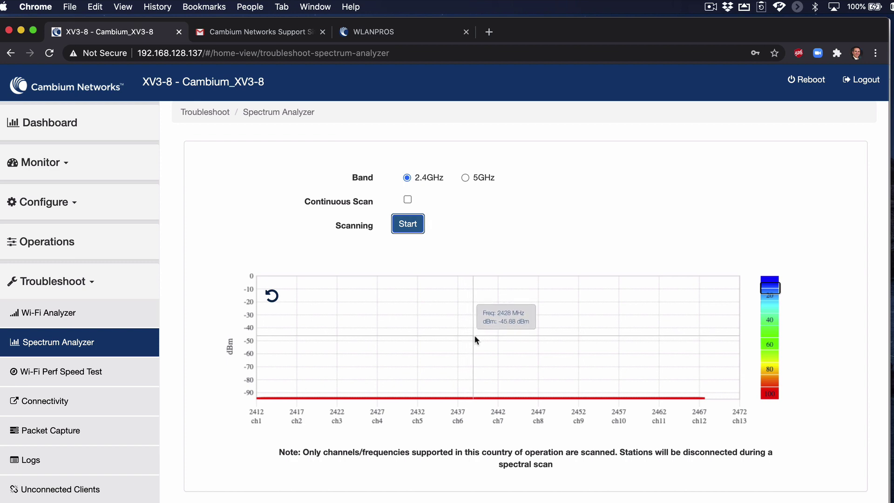
Run a downlink Wi-Fi Perf test to endpoint IP 192.168.128.254, copying the IP.
{"action": "left_click", "coordinate": [89, 377]}
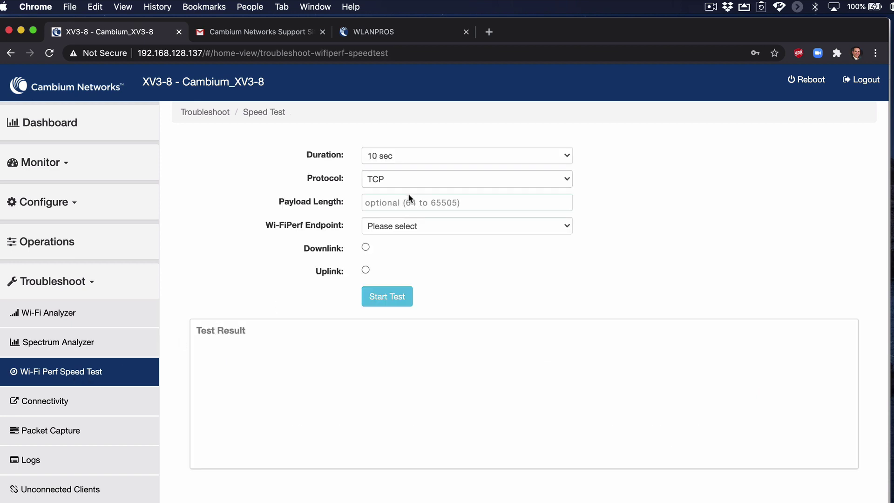
{"action": "left_click", "coordinate": [425, 225]}
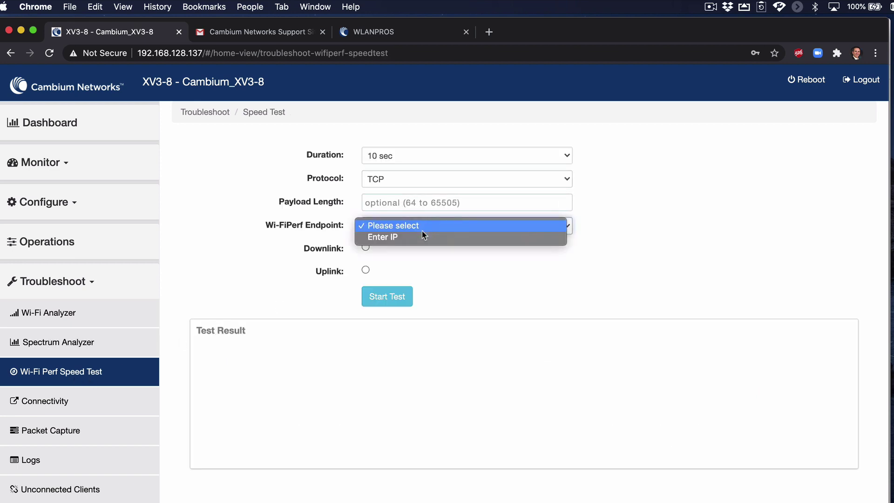
{"action": "left_click", "coordinate": [422, 237]}
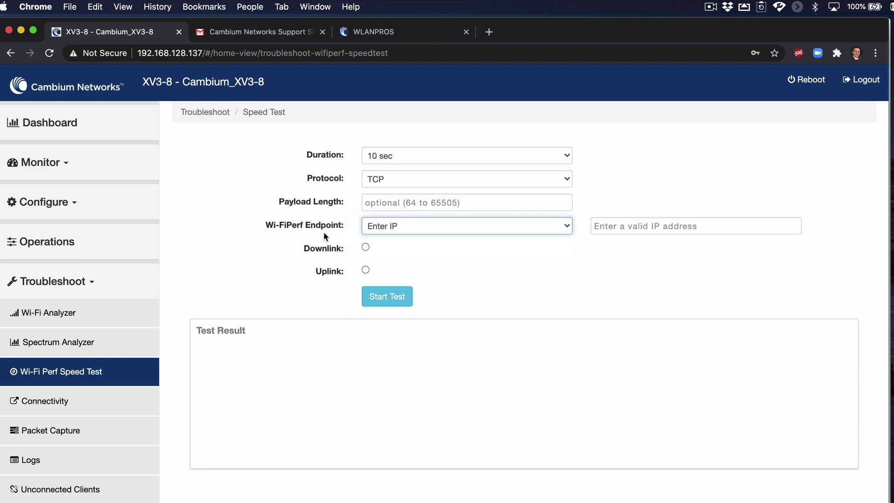
{"action": "left_click", "coordinate": [620, 227]}
{"action": "type", "text": "192."}
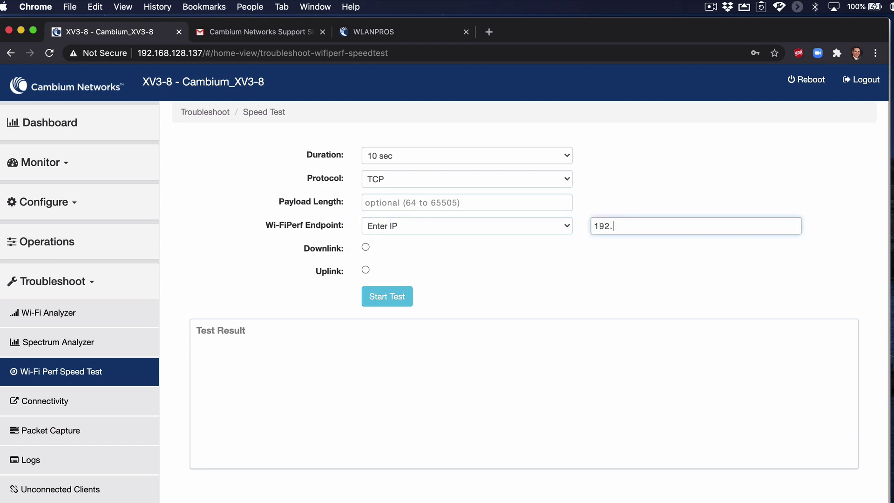
{"action": "type", "text": "168.128.254"}
{"action": "key", "text": "shift+Left"}
{"action": "key", "text": "shift+Left"}
{"action": "key", "text": "shift+Left"}
{"action": "key", "text": "shift+Left"}
{"action": "key", "text": "shift+Left"}
{"action": "key", "text": "shift+Left"}
{"action": "key", "text": "shift+Left"}
{"action": "key", "text": "shift+Left"}
{"action": "key", "text": "shift+Left"}
{"action": "key", "text": "shift+Left"}
{"action": "key", "text": "shift+Left"}
{"action": "key", "text": "shift+Left"}
{"action": "key", "text": "shift+Left"}
{"action": "key", "text": "shift+Left"}
{"action": "key", "text": "shift+Left"}
{"action": "key", "text": "super+c"}
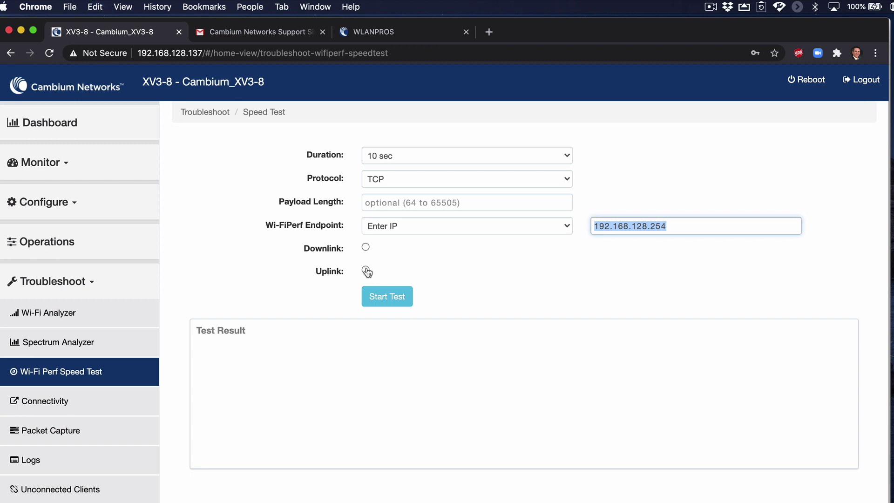
{"action": "left_click", "coordinate": [365, 248]}
{"action": "left_click", "coordinate": [379, 297]}
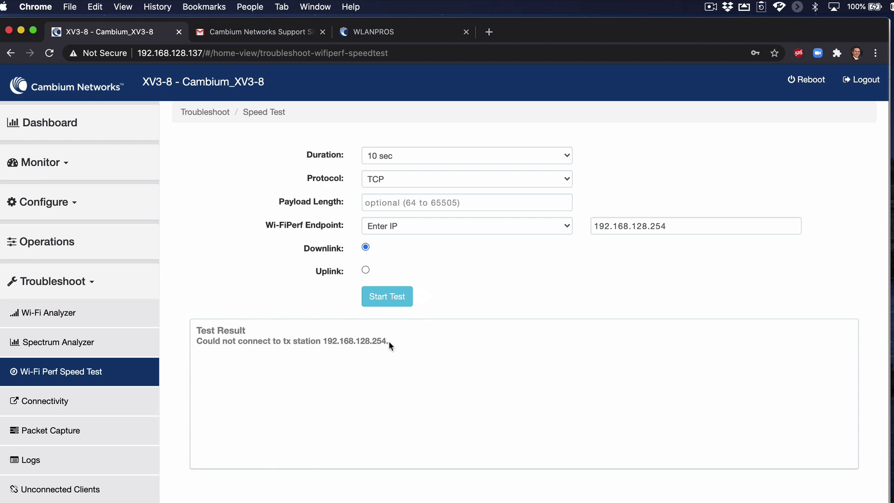
Ping 192.168.128.254 from the Connectivity tool using the pasted address.
{"action": "left_click", "coordinate": [79, 400]}
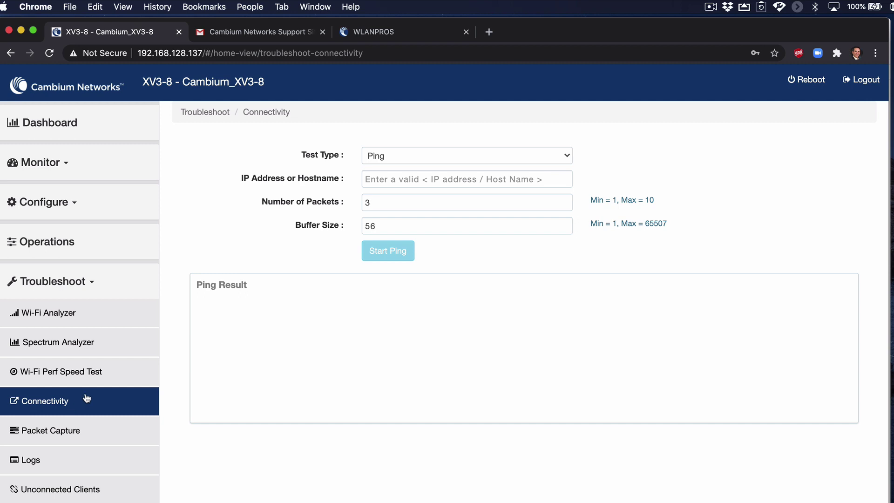
{"action": "left_click", "coordinate": [396, 178]}
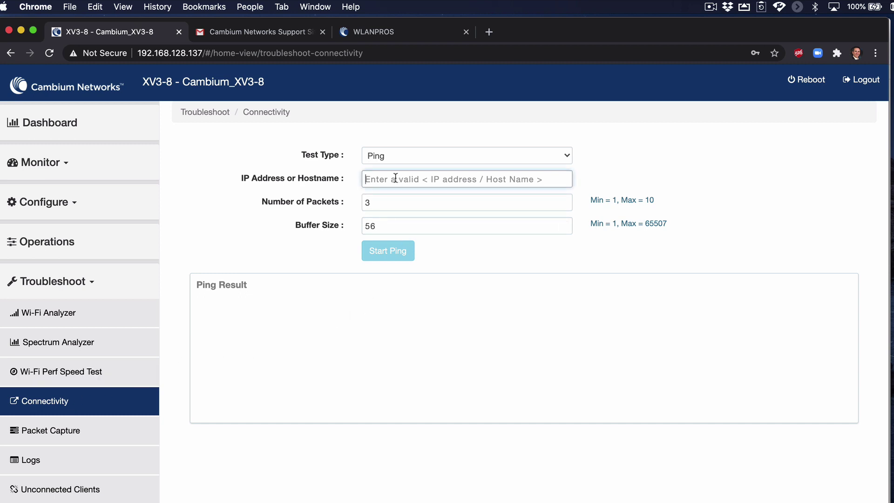
{"action": "key", "text": "super+v"}
{"action": "left_click", "coordinate": [394, 256]}
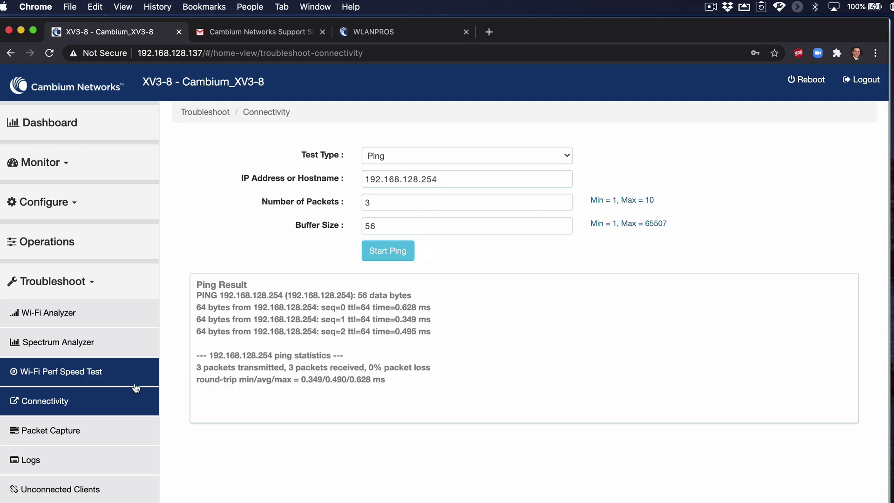
Capture packets on Wireless Lan WLAN 1 (2.4GHz), then review the event Logs.
{"action": "left_click", "coordinate": [103, 434]}
{"action": "left_click", "coordinate": [471, 156]}
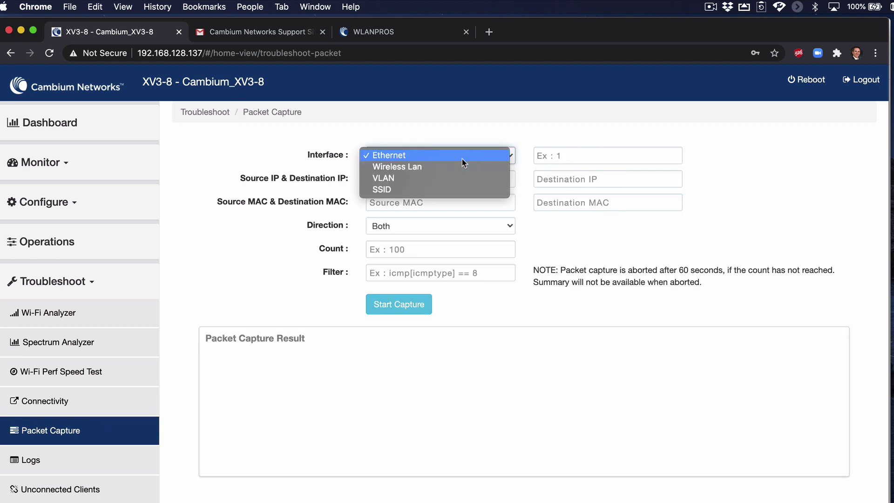
{"action": "left_click", "coordinate": [443, 168]}
{"action": "left_click", "coordinate": [566, 155]}
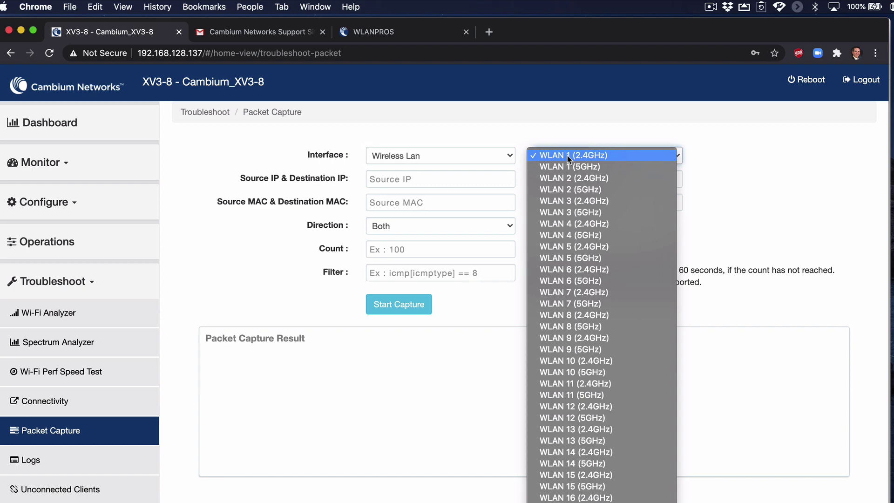
{"action": "left_click", "coordinate": [567, 156]}
{"action": "left_click", "coordinate": [414, 306]}
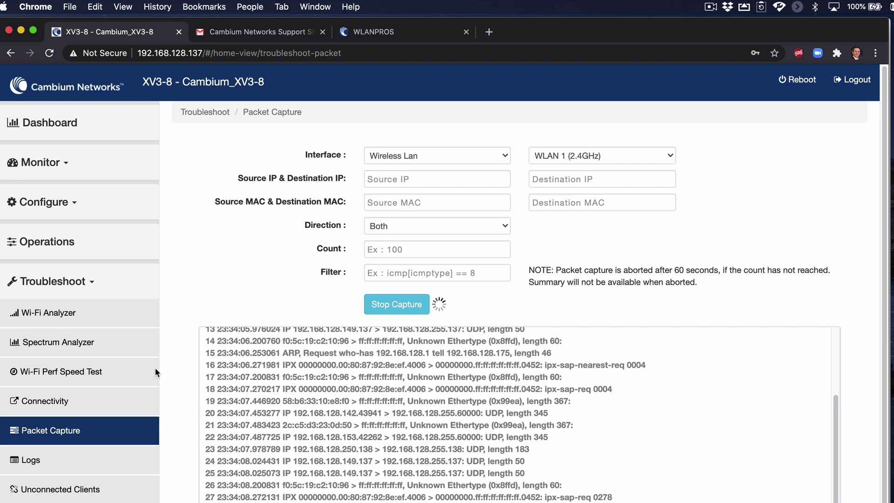
{"action": "left_click", "coordinate": [58, 457]}
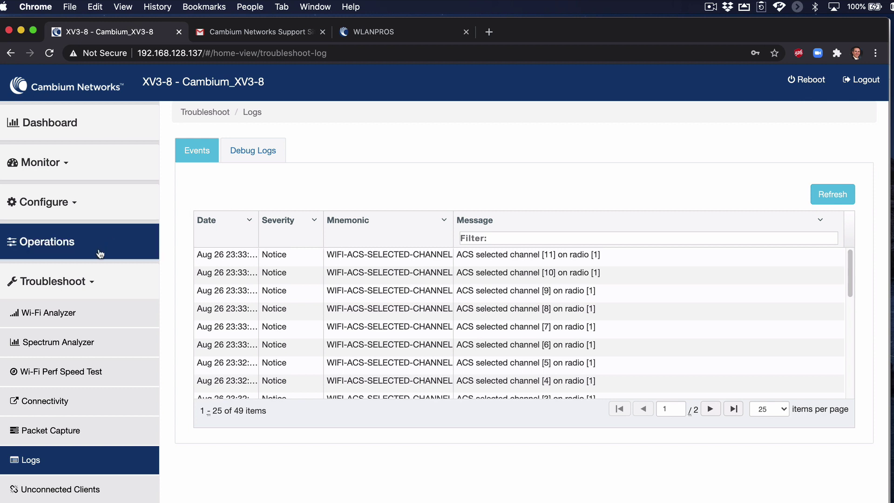
{"action": "left_click", "coordinate": [93, 285]}
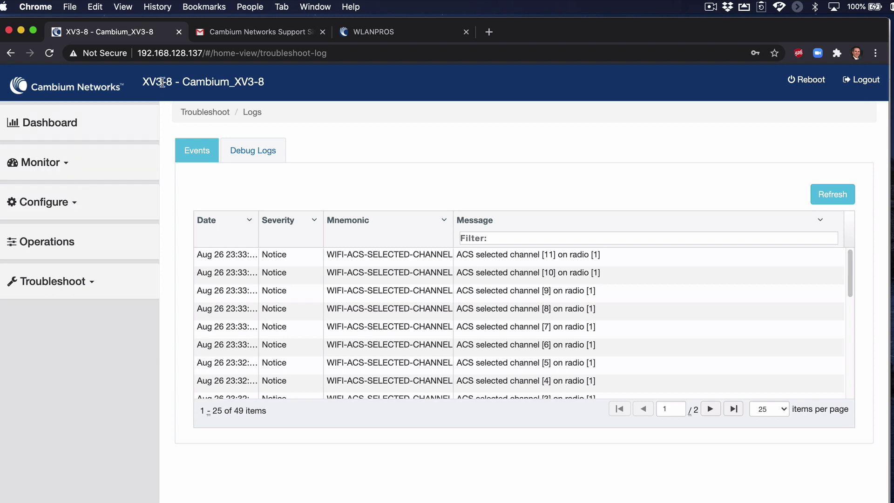
Check the Cambium Support Site Registration email in Gmail, then switch to the cnMaestro cloud tab.
{"action": "left_click", "coordinate": [266, 31]}
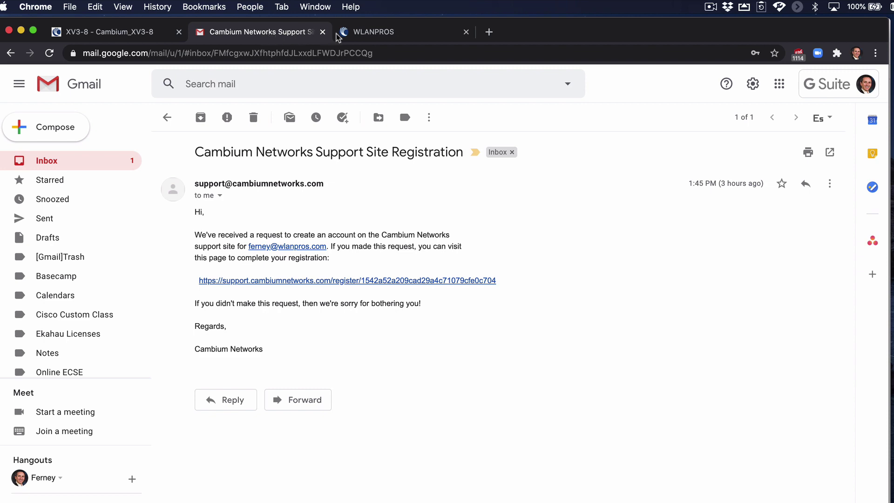
{"action": "left_click", "coordinate": [373, 36]}
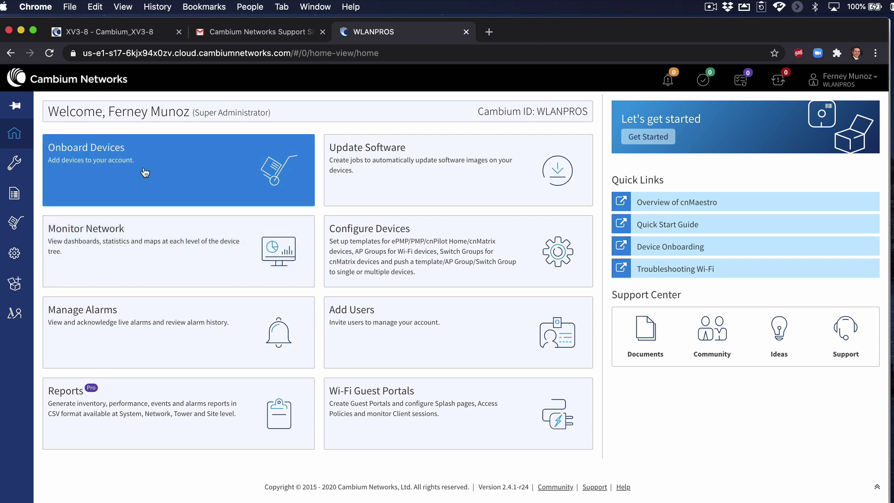
Confirm the onboarding queue and inventory are empty, ending on the System dashboard (0 devices, 0 alarms).
{"action": "left_click", "coordinate": [145, 172]}
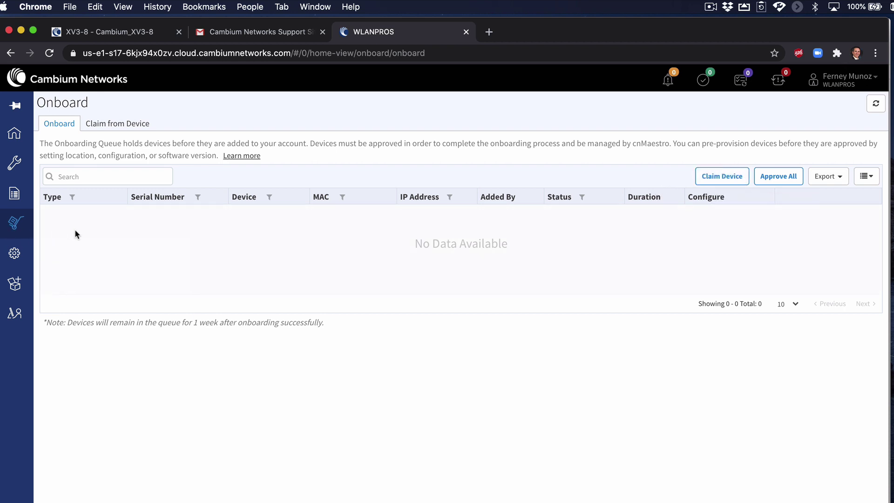
{"action": "left_click", "coordinate": [20, 173]}
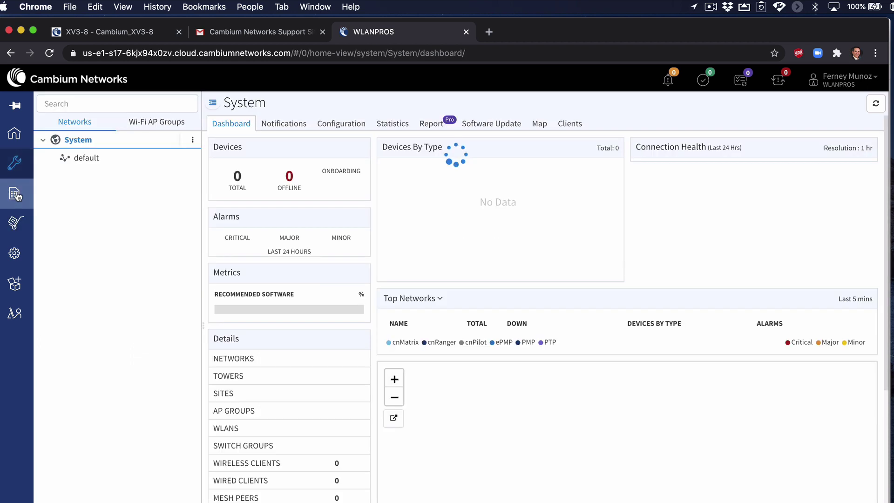
{"action": "left_click", "coordinate": [17, 194]}
{"action": "left_click", "coordinate": [18, 169]}
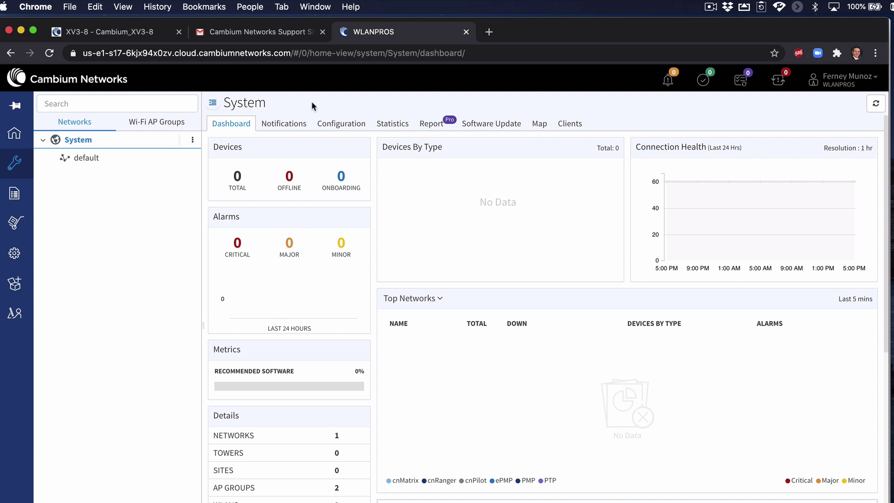
Switch back to the Gmail tab showing the Cambium registration email and its link.
{"action": "left_click", "coordinate": [275, 33]}
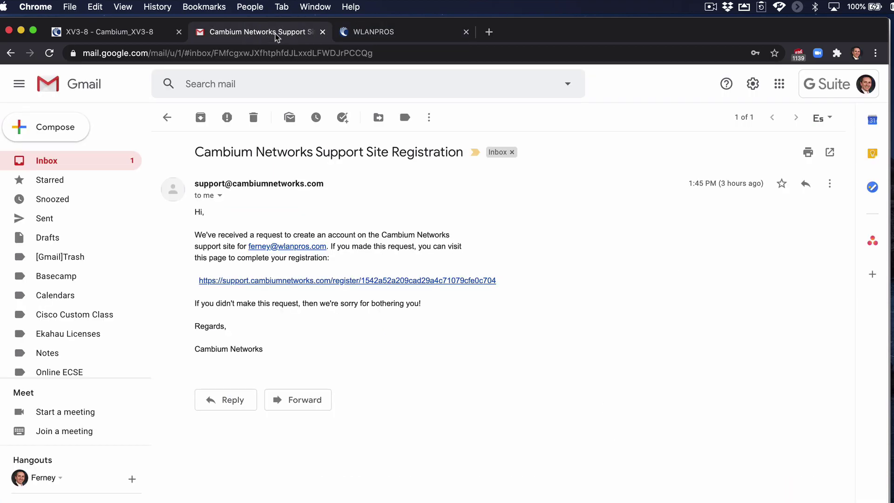